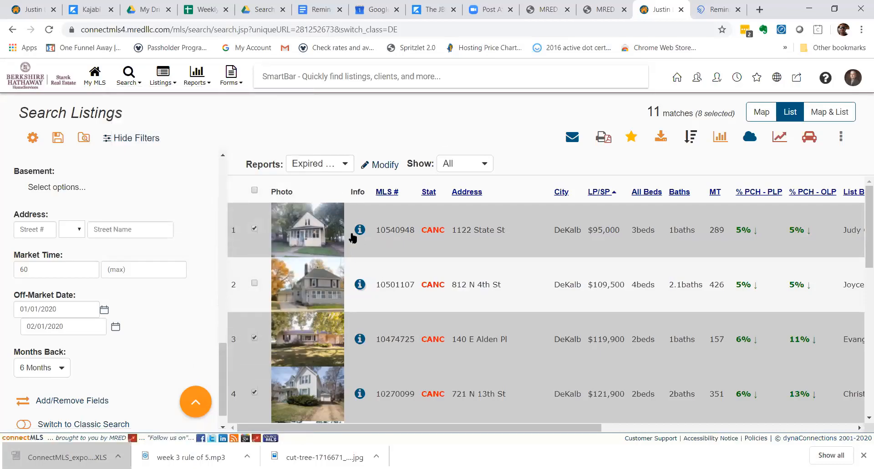
# Start a new Residential Rental search from the Search > Listings (Modern) menu.
pyautogui.moveTo(178, 87)
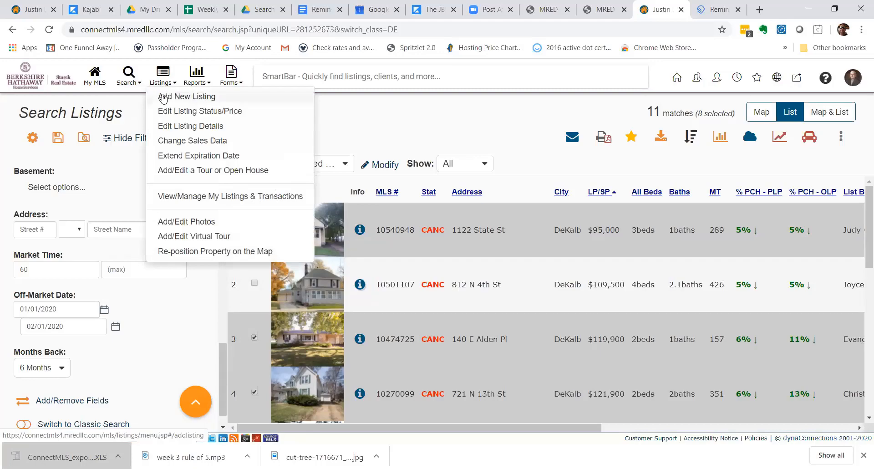
pyautogui.moveTo(127, 82)
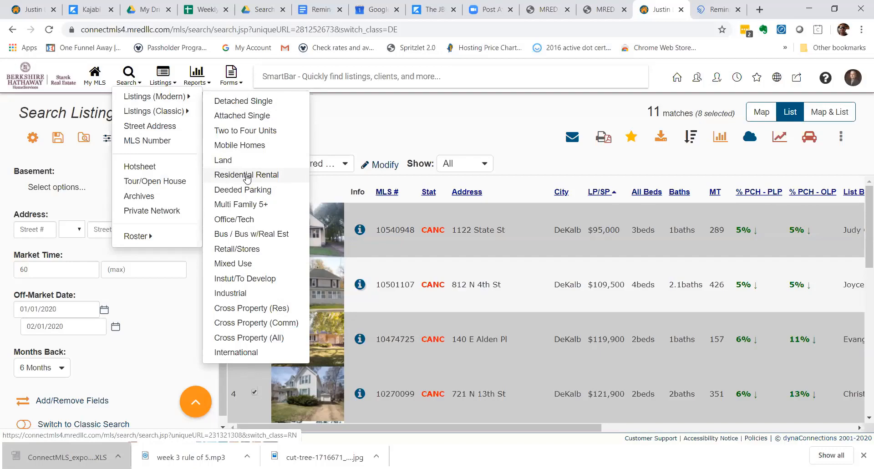
pyautogui.click(246, 177)
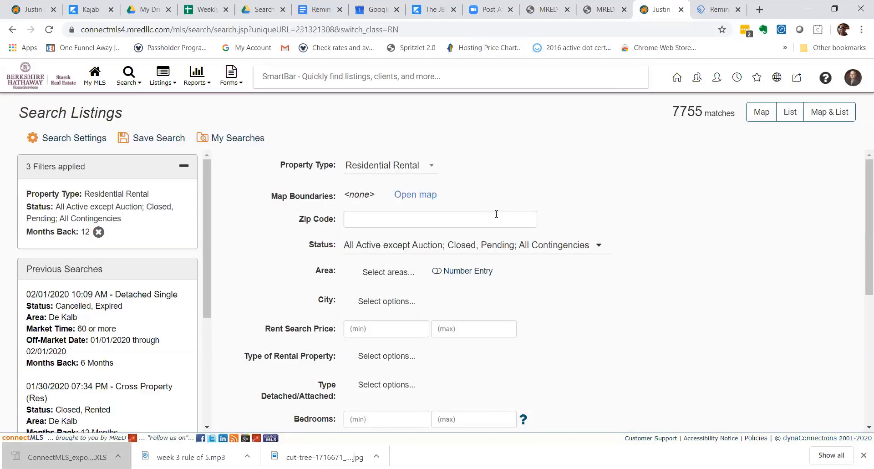
# Set the Area filter to 134 Geneva, narrowing the rental search to 16 matches.
pyautogui.click(355, 217)
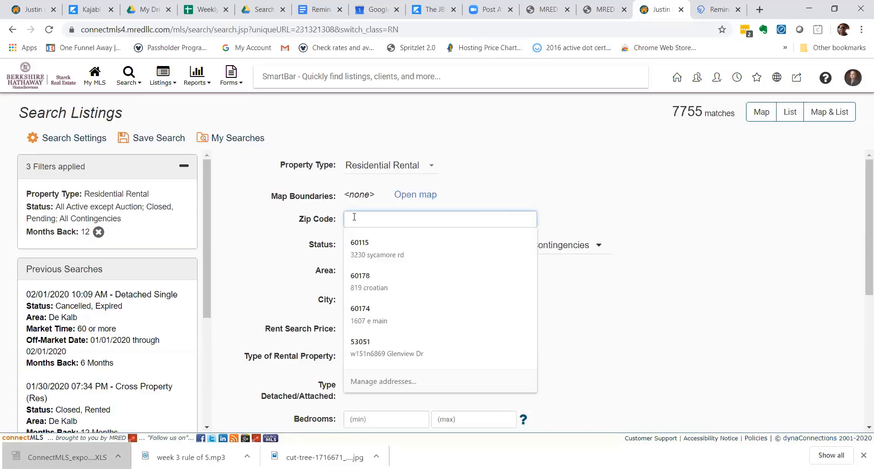
pyautogui.click(472, 201)
pyautogui.click(414, 217)
pyautogui.write('sch')
pyautogui.press('BackSpace')
pyautogui.press('BackSpace')
pyautogui.press('BackSpace')
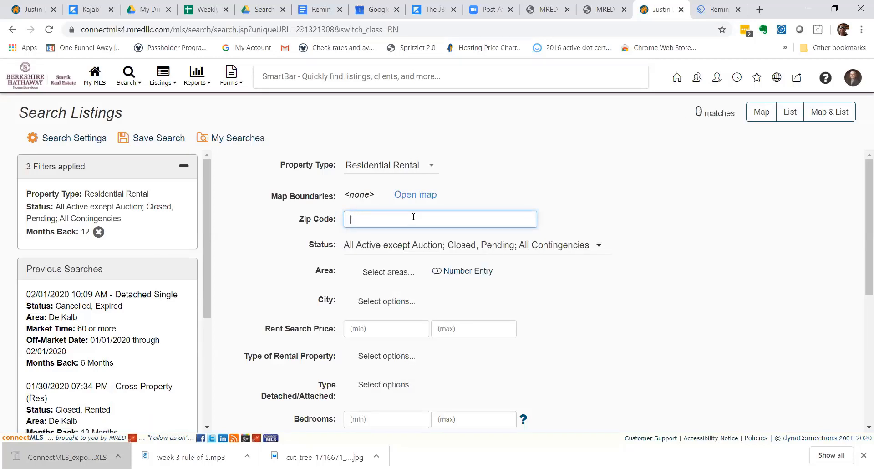
pyautogui.click(395, 275)
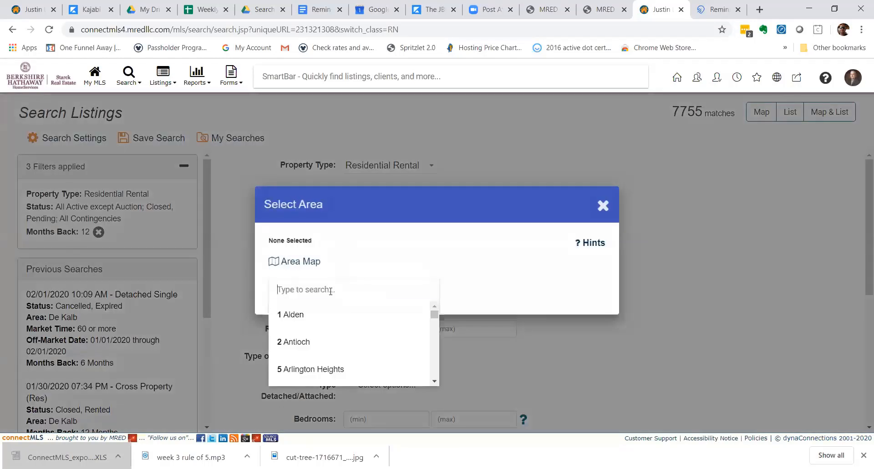
pyautogui.write('schaj')
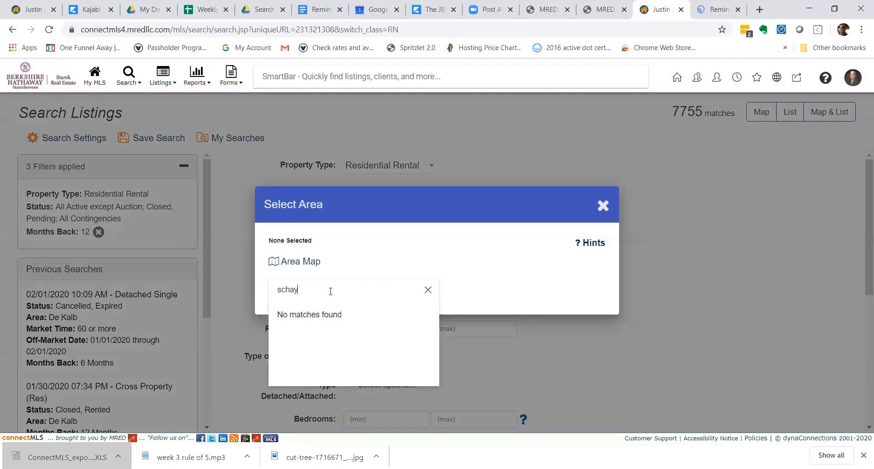
pyautogui.press('BackSpace')
pyautogui.press('BackSpace')
pyautogui.press('BackSpace')
pyautogui.press('BackSpace')
pyautogui.press('BackSpace')
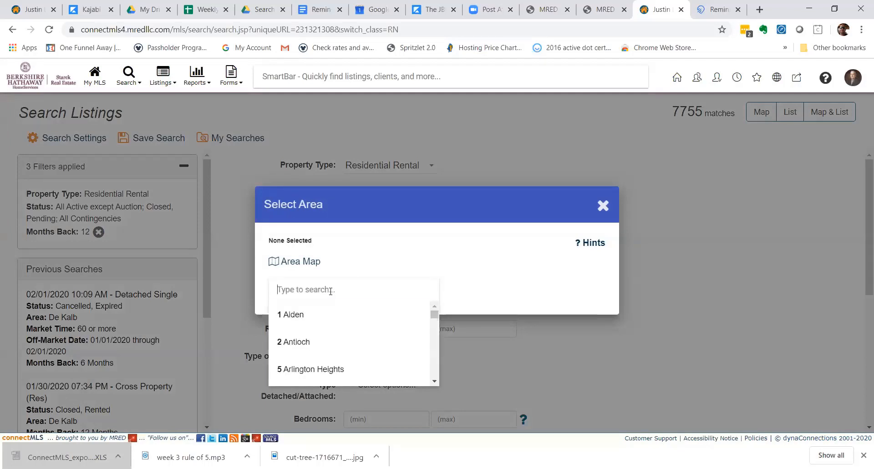
pyautogui.write('geneva')
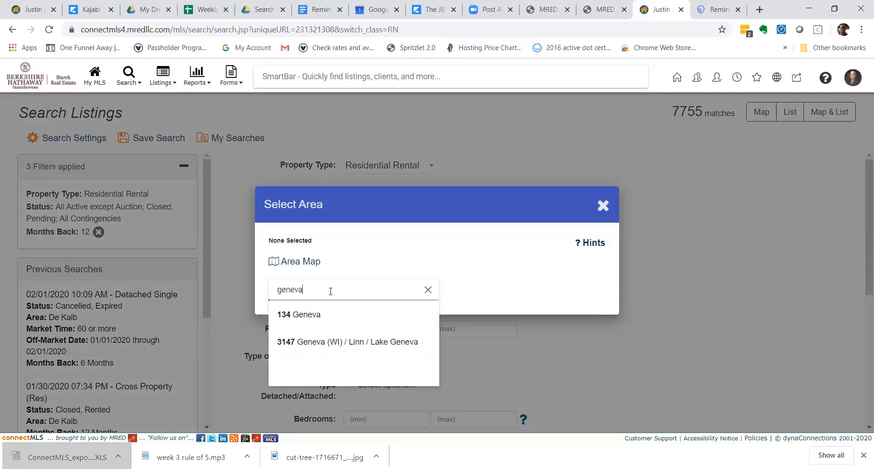
pyautogui.click(329, 318)
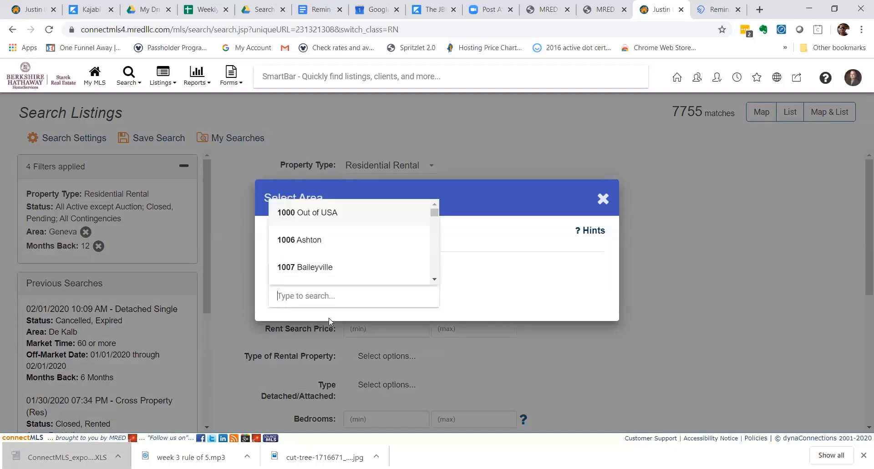
pyautogui.click(599, 197)
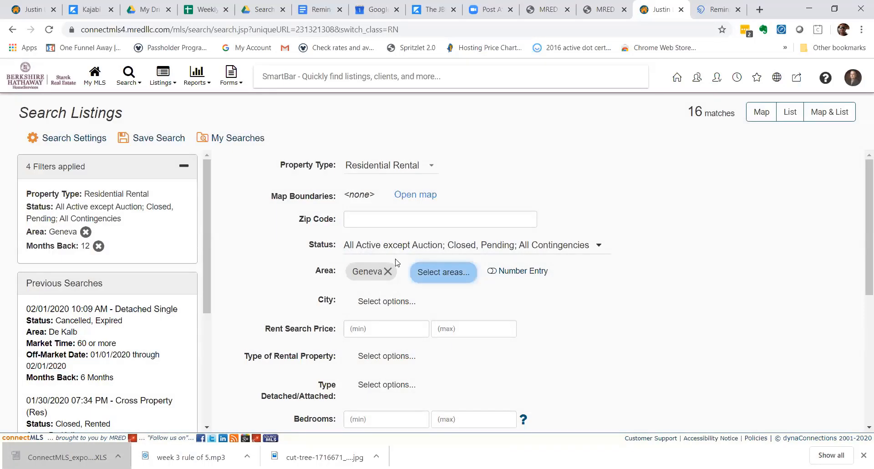
pyautogui.scroll(-1, 396, 262)
pyautogui.scroll(-2, 396, 262)
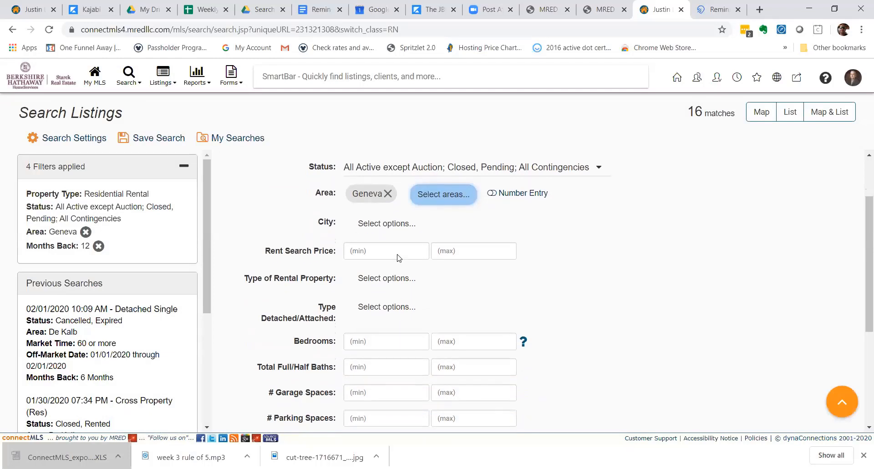
pyautogui.scroll(-2, 397, 258)
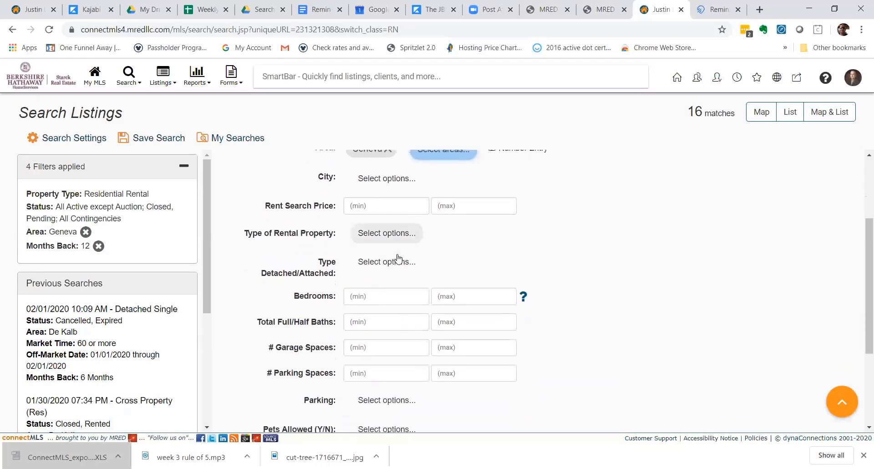
pyautogui.scroll(2, 398, 258)
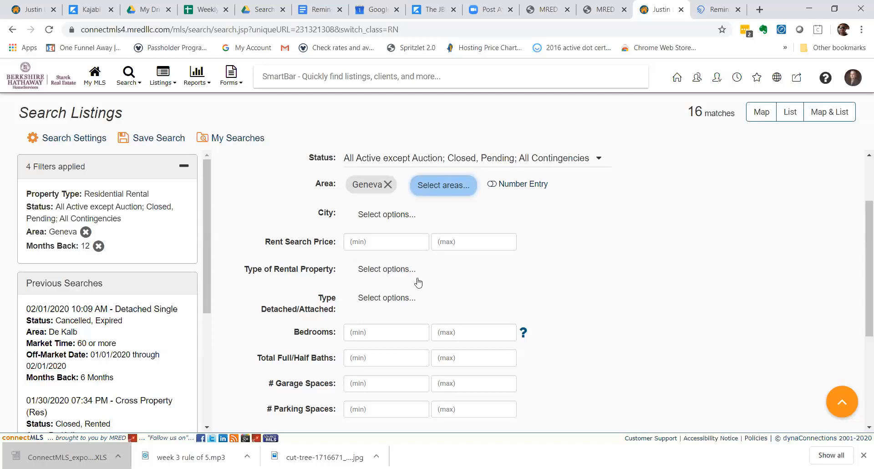
pyautogui.scroll(-2, 409, 326)
pyautogui.scroll(-1, 410, 321)
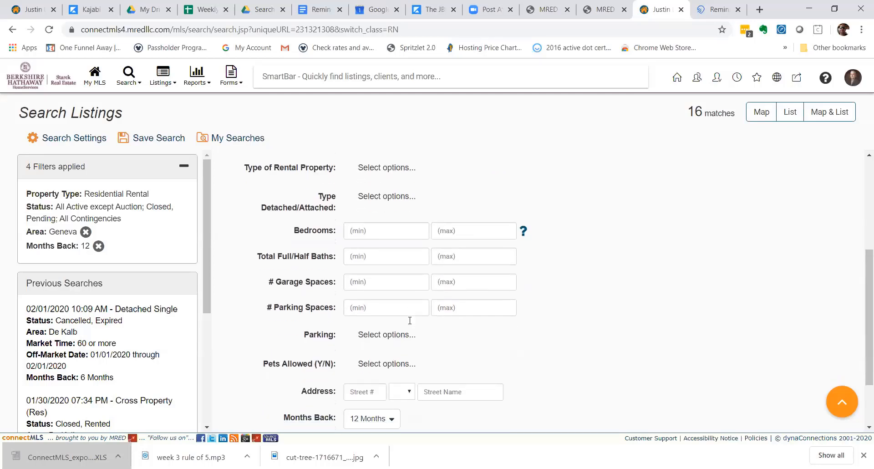
pyautogui.scroll(-1, 415, 307)
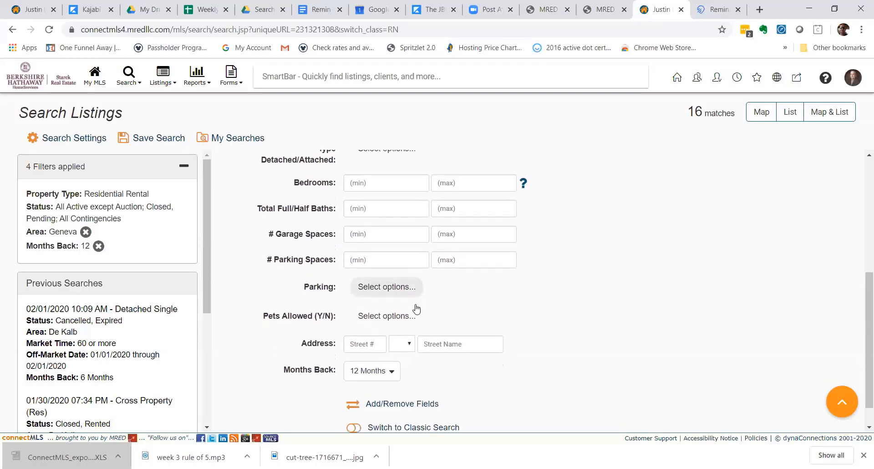
pyautogui.scroll(6, 414, 306)
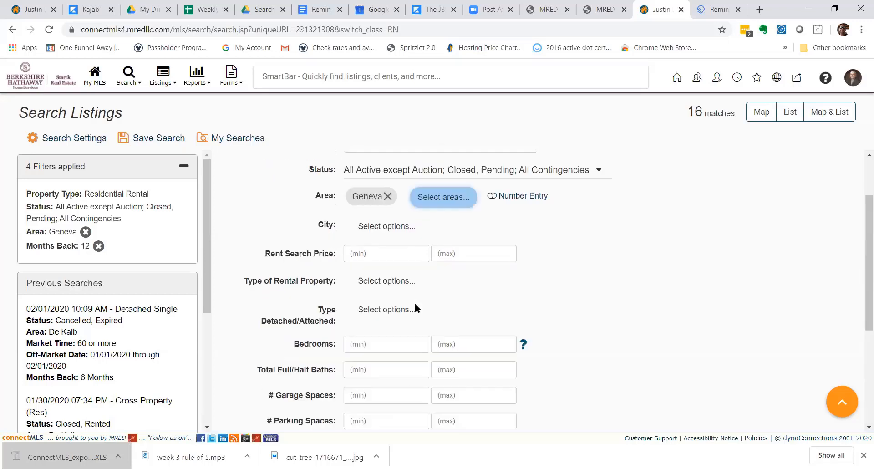
pyautogui.scroll(-4, 416, 303)
pyautogui.scroll(-2, 419, 300)
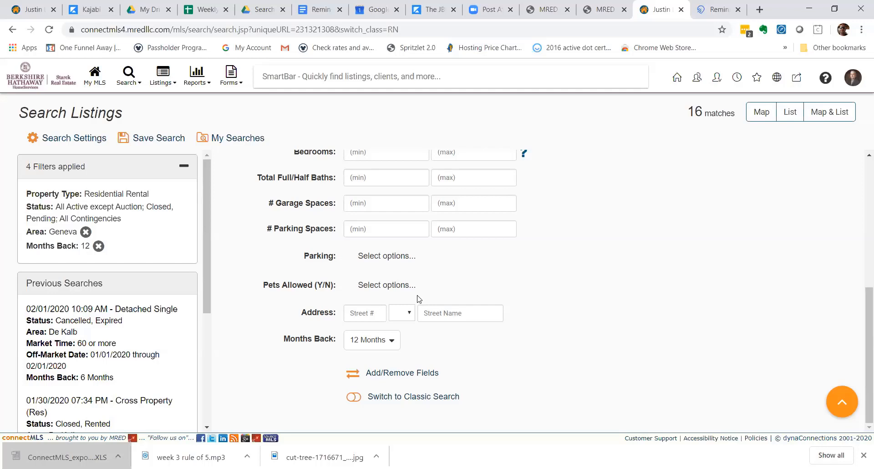
# Add the Rented Date field below Status and save the search field layout.
pyautogui.click(402, 374)
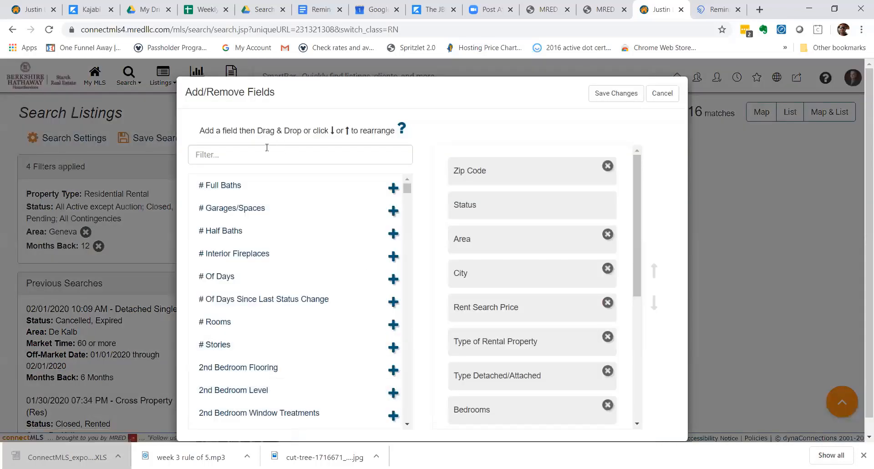
pyautogui.click(267, 147)
pyautogui.write('date')
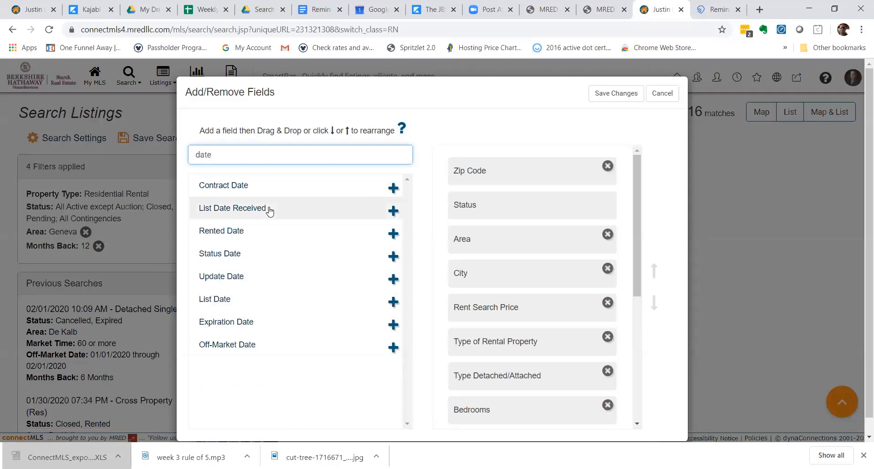
pyautogui.click(255, 236)
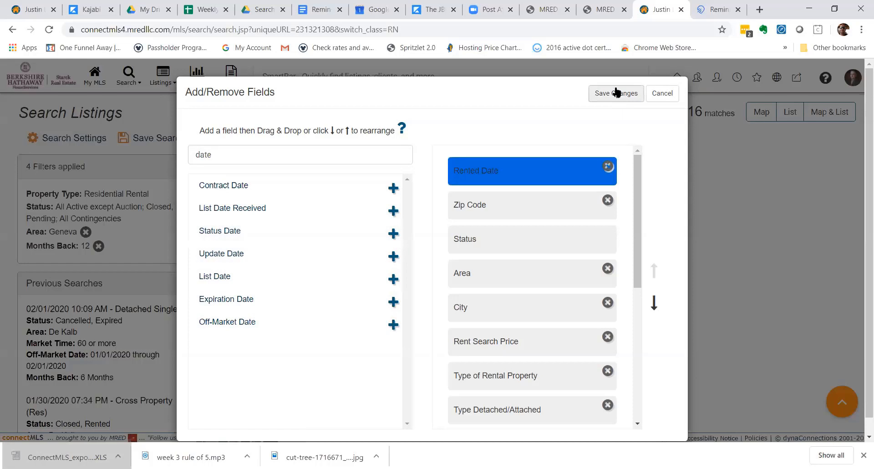
pyautogui.moveTo(556, 164); pyautogui.dragTo(564, 227)
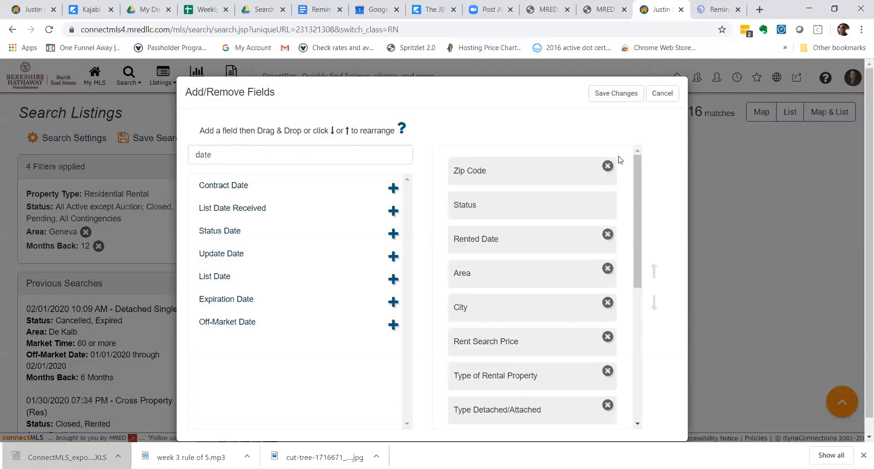
pyautogui.click(605, 94)
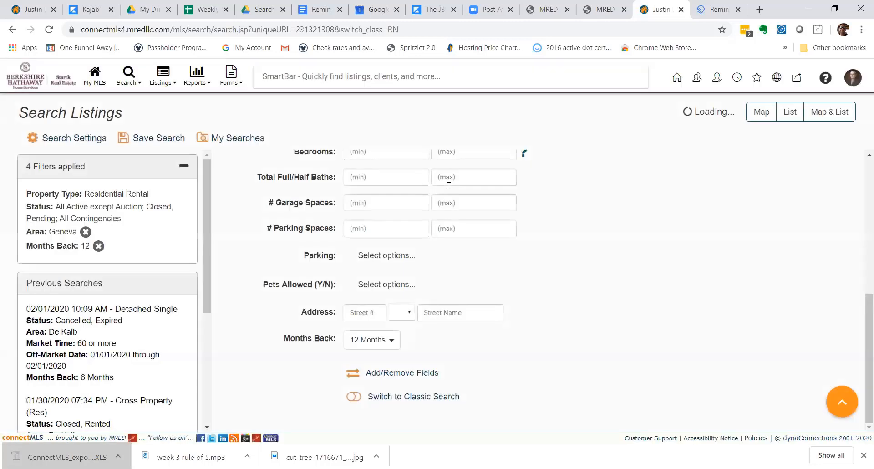
# Open the date picker on the Rented Date 'from' field at the top of the form.
pyautogui.scroll(7, 347, 334)
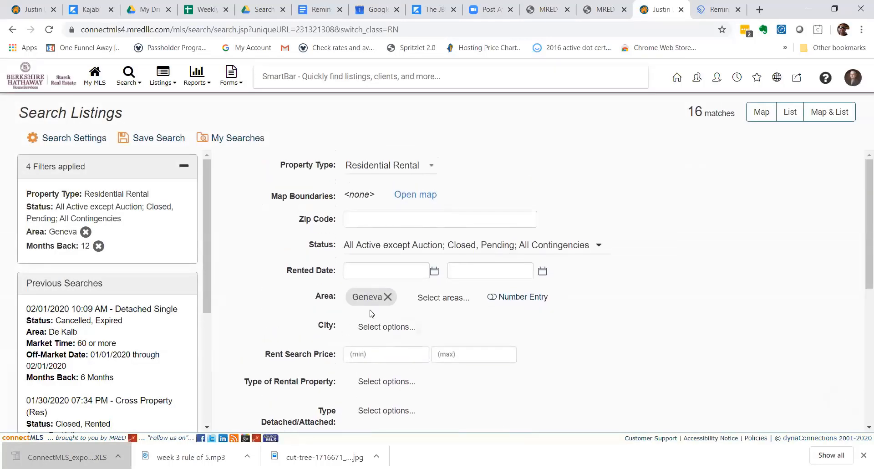
pyautogui.click(370, 268)
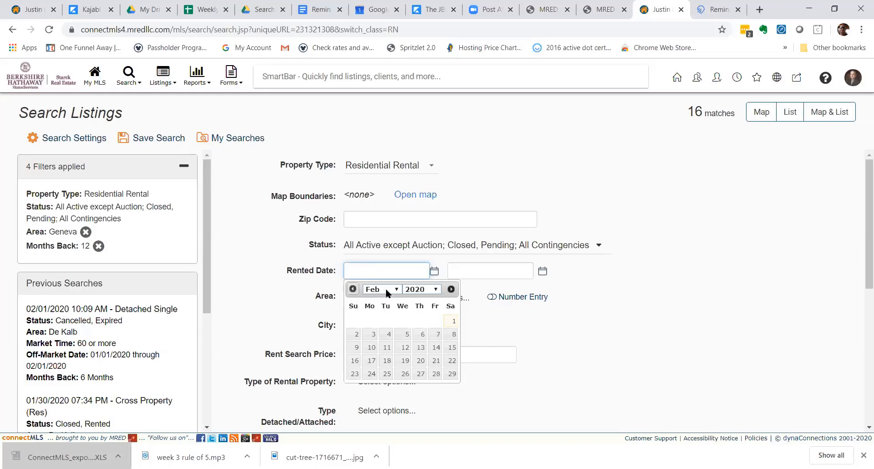
# Pick August 1, 2019 as the first start rented date in the calendar.
pyautogui.click(353, 290)
pyautogui.click(352, 291)
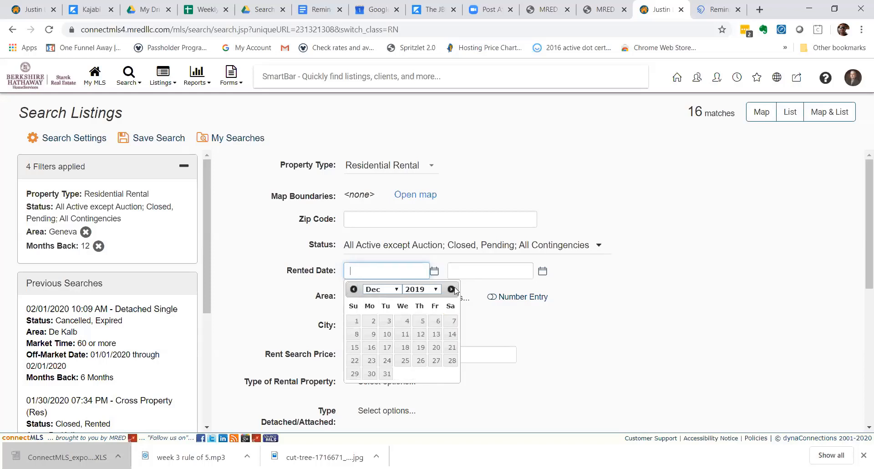
pyautogui.click(452, 289)
pyautogui.click(452, 289)
pyautogui.click(353, 289)
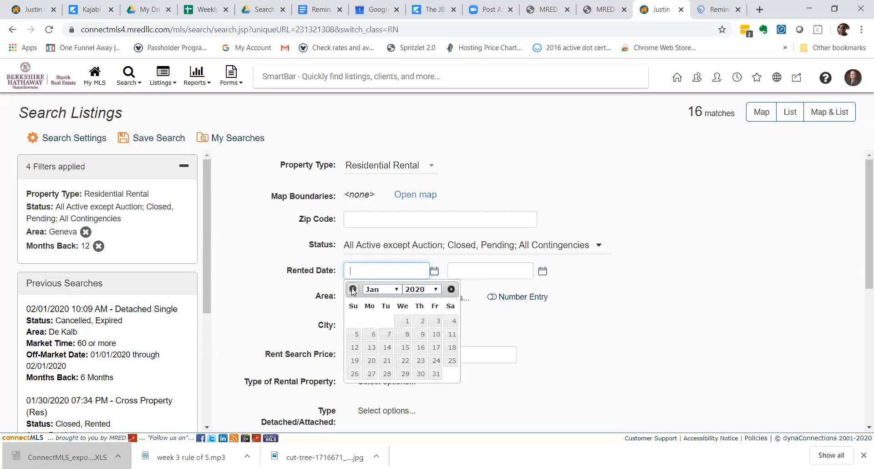
pyautogui.click(352, 289)
pyautogui.click(353, 289)
pyautogui.click(353, 289)
pyautogui.click(353, 289)
pyautogui.click(353, 290)
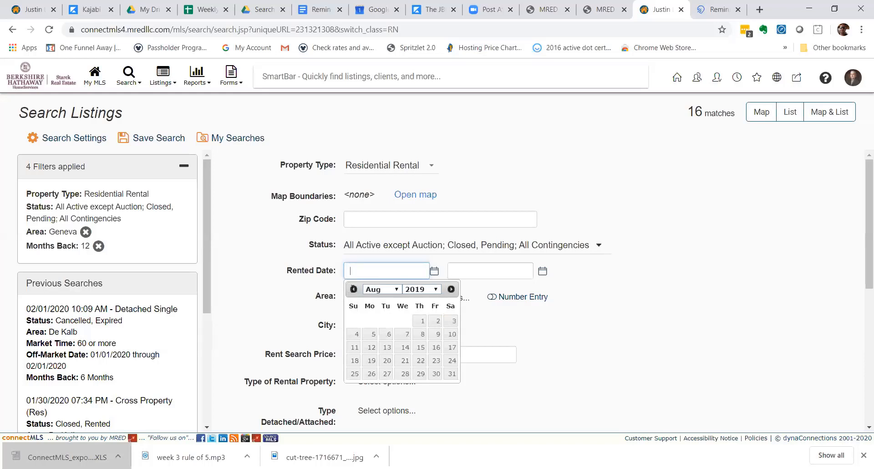
pyautogui.click(418, 322)
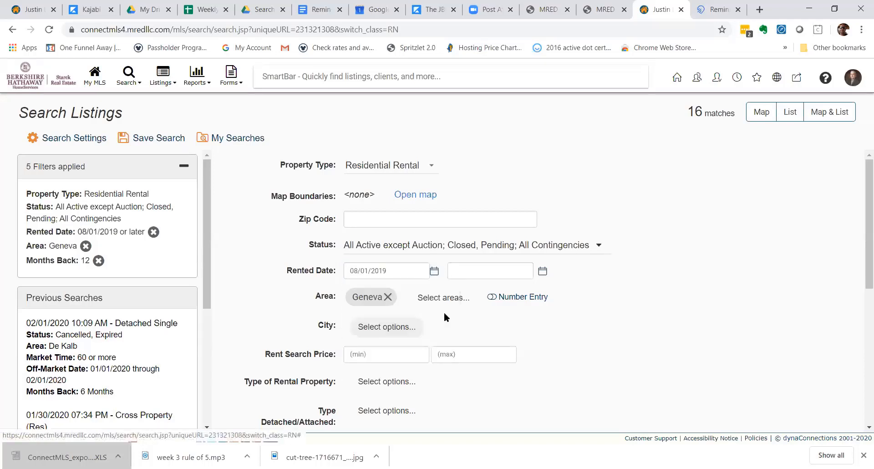
# Set the end rented date to 08/31/2019.
pyautogui.click(543, 272)
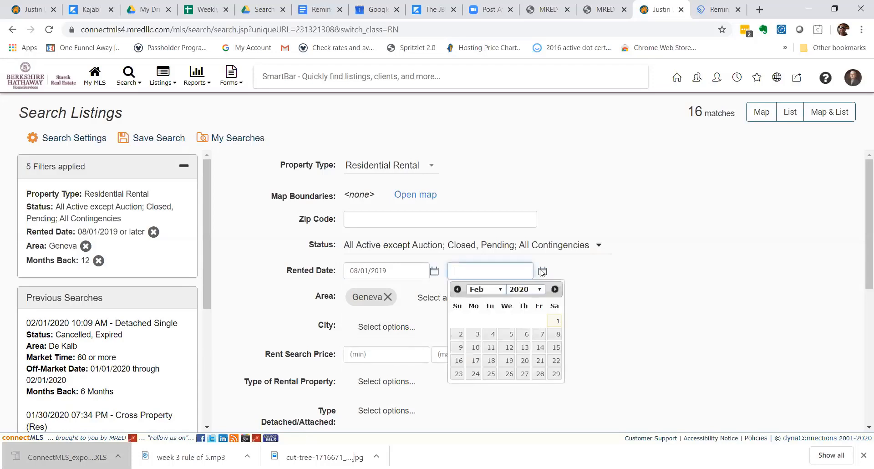
pyautogui.click(458, 290)
pyautogui.click(458, 289)
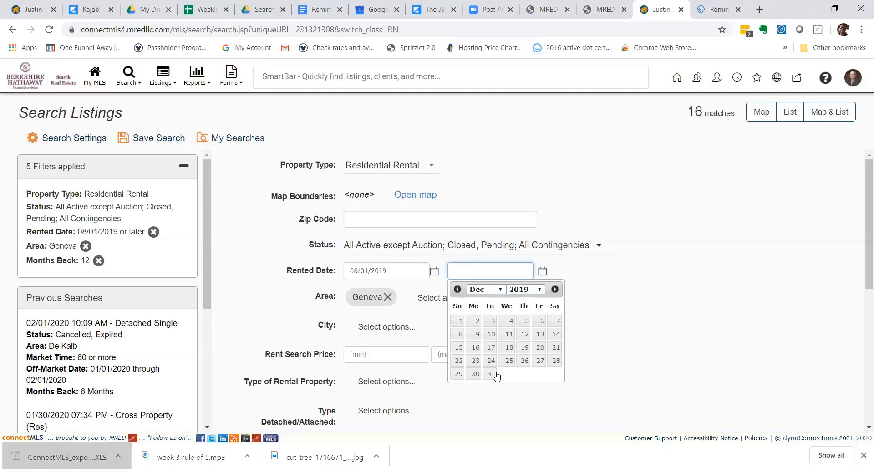
pyautogui.click(541, 290)
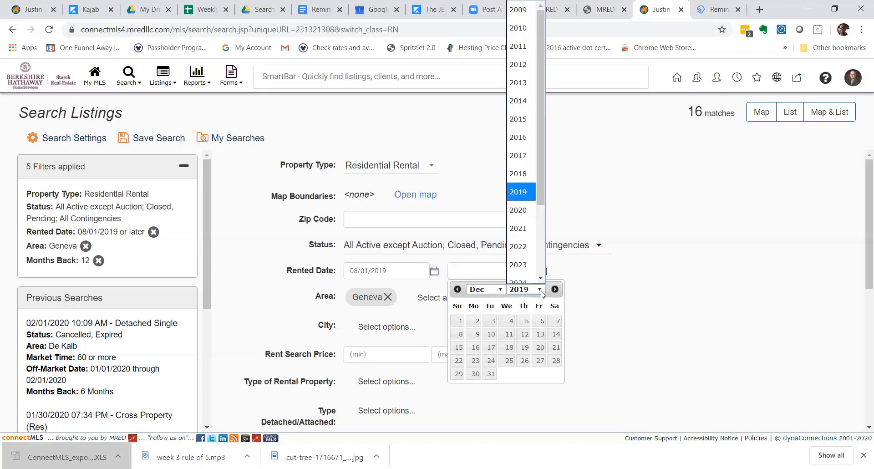
pyautogui.click(524, 172)
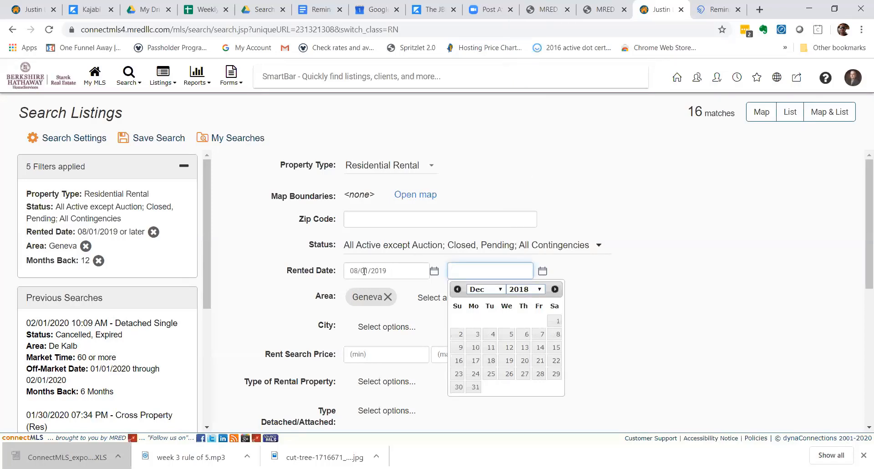
pyautogui.click(358, 271)
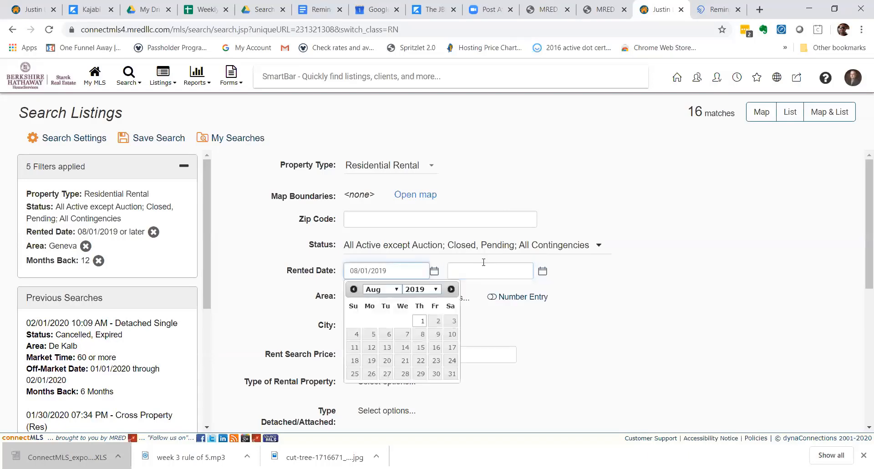
pyautogui.click(495, 270)
pyautogui.click(457, 289)
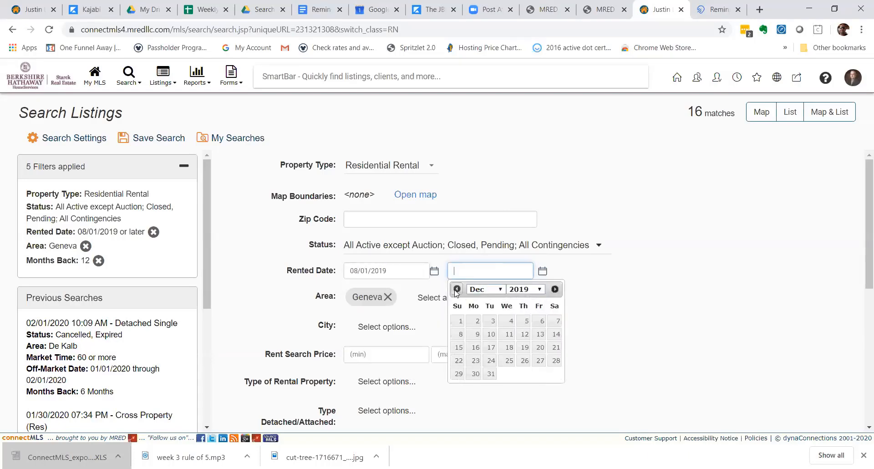
pyautogui.click(456, 289)
pyautogui.click(456, 290)
pyautogui.click(457, 289)
pyautogui.click(457, 289)
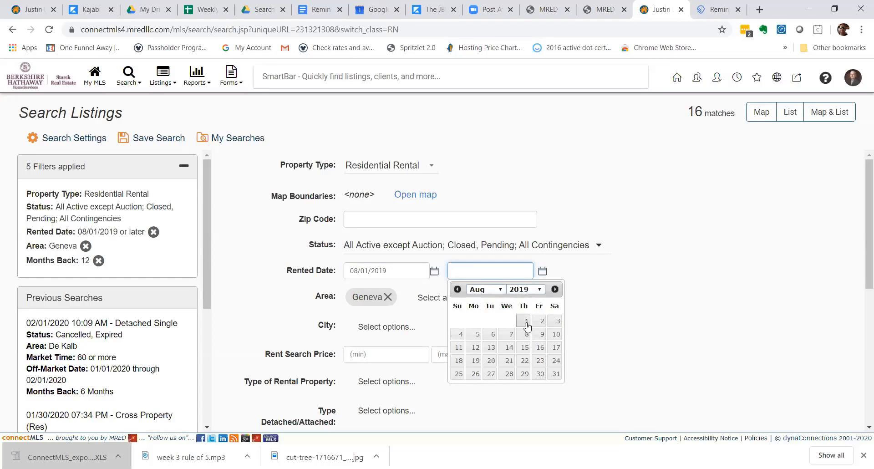
pyautogui.click(556, 373)
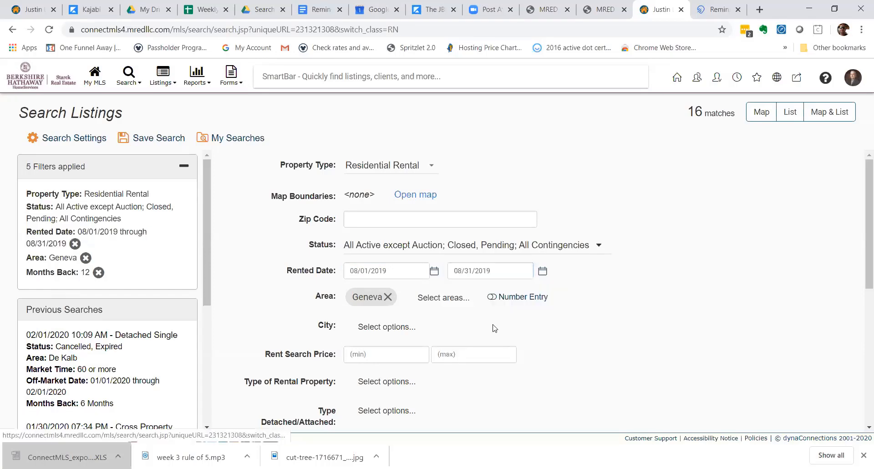
# Correct the start rented date to 12/01/2018 and show the results as a list.
pyautogui.click(386, 269)
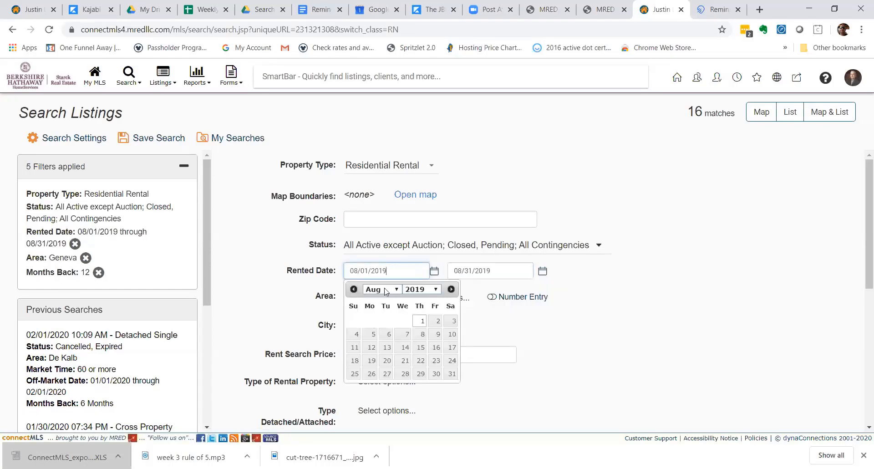
pyautogui.click(450, 289)
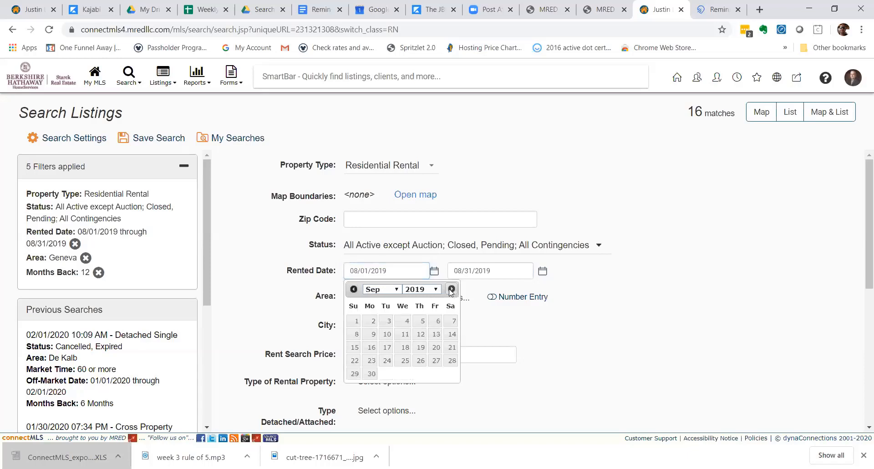
pyautogui.click(451, 290)
pyautogui.click(451, 290)
pyautogui.click(451, 290)
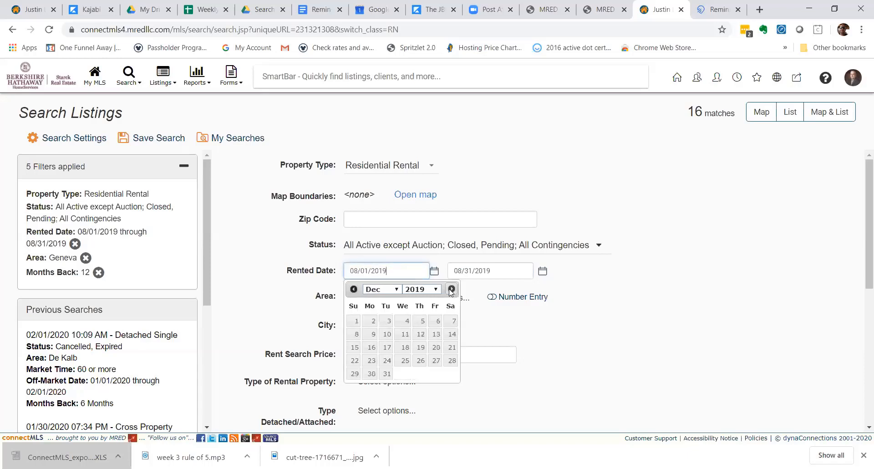
pyautogui.click(452, 290)
pyautogui.click(451, 289)
pyautogui.click(353, 289)
pyautogui.click(353, 289)
pyautogui.click(427, 292)
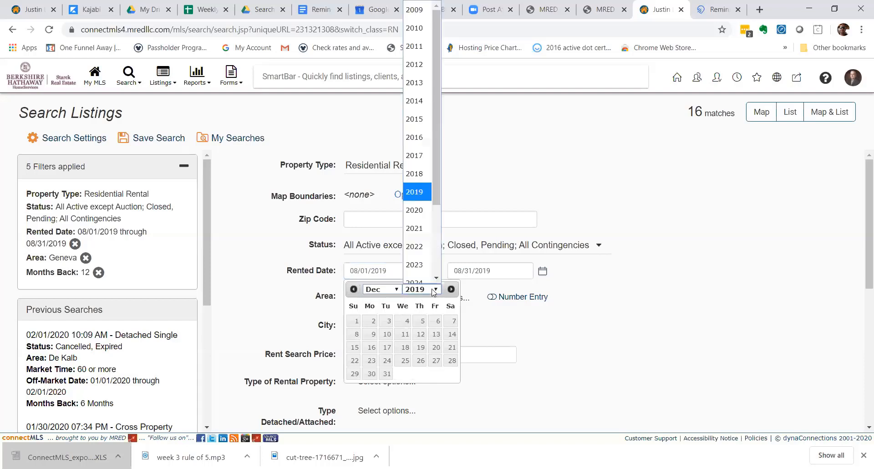
pyautogui.click(420, 151)
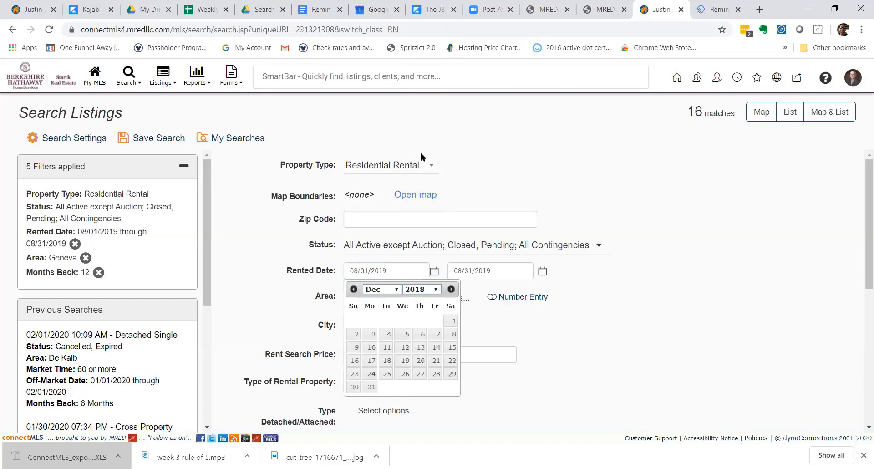
pyautogui.click(451, 321)
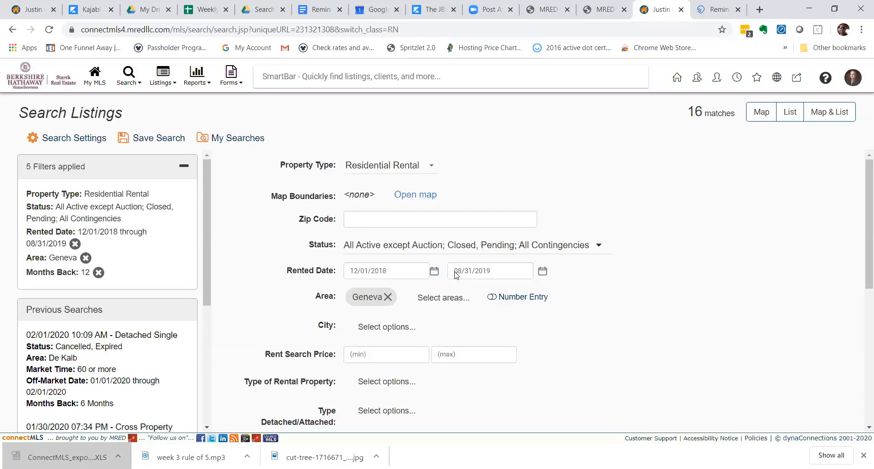
pyautogui.click(790, 111)
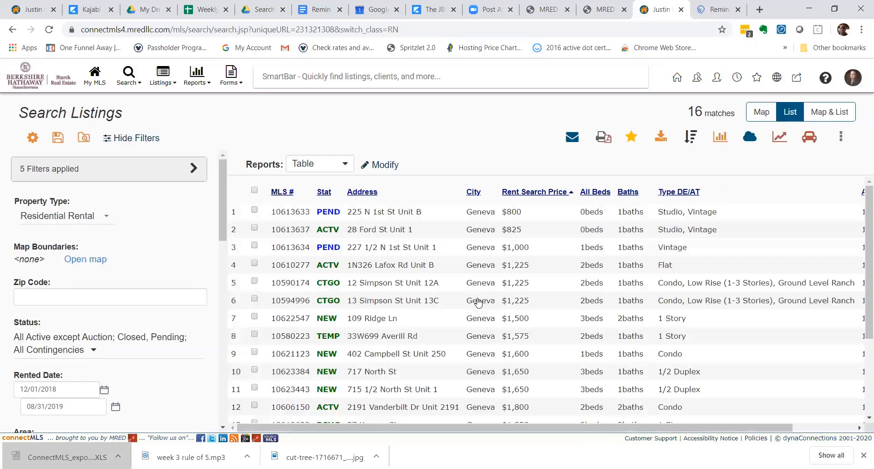
# Uncheck All Active and leave only Rented checked, giving 70 matches.
pyautogui.scroll(-2, 479, 297)
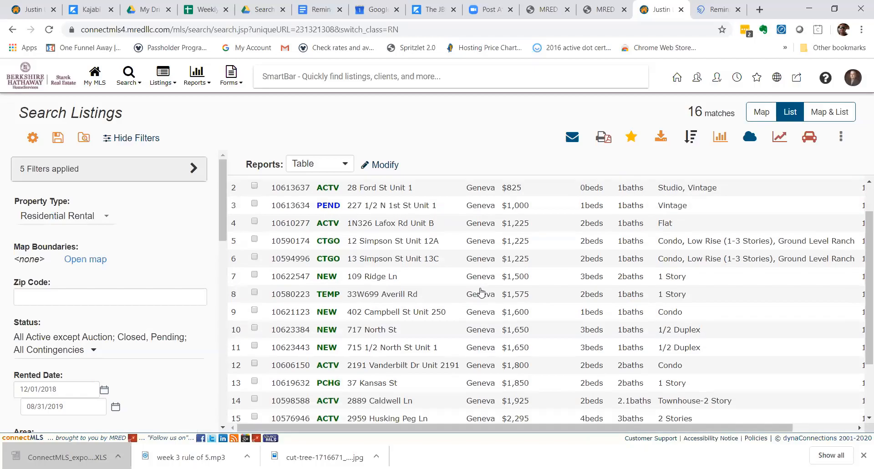
pyautogui.scroll(2, 479, 297)
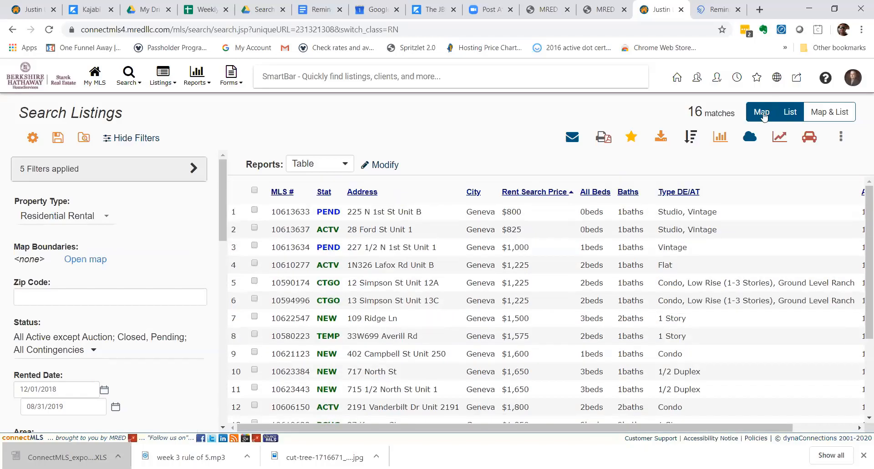
pyautogui.click(790, 112)
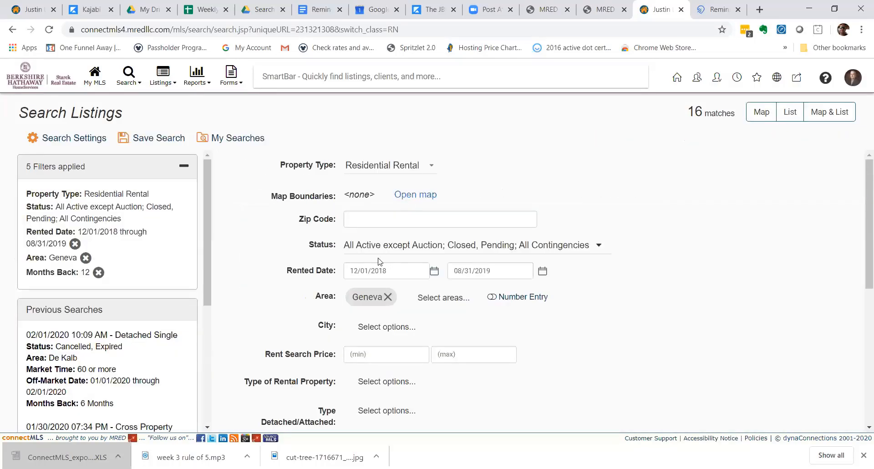
pyautogui.click(354, 246)
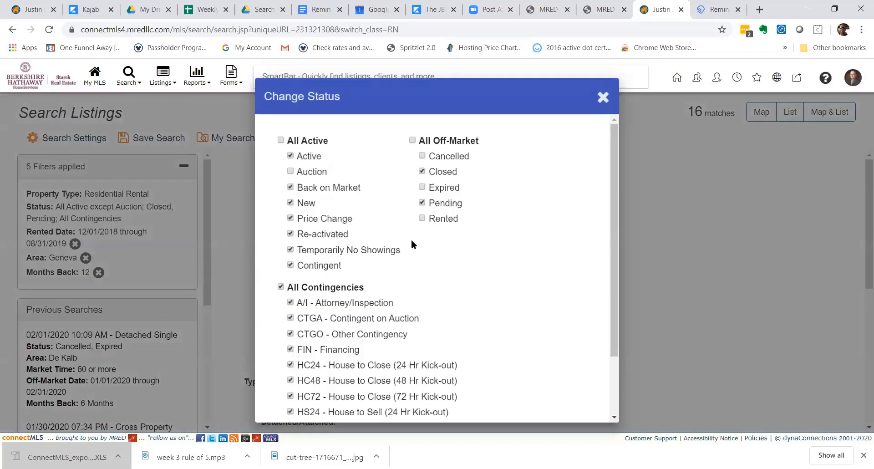
pyautogui.click(603, 97)
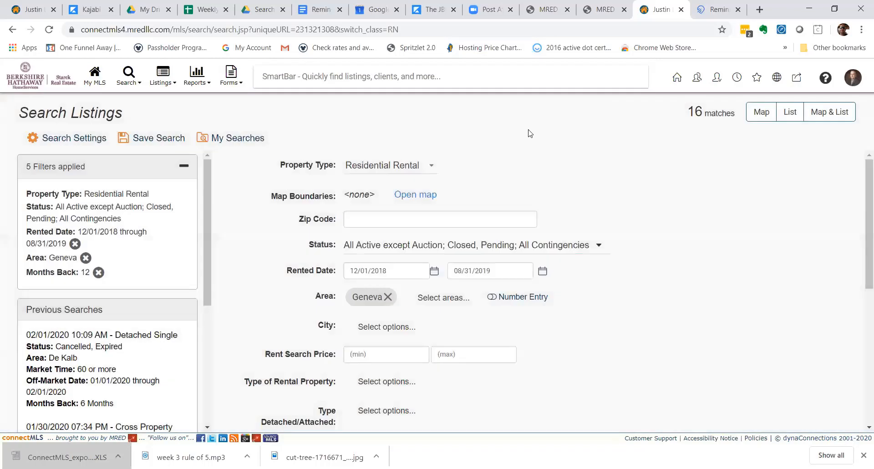
pyautogui.click(505, 248)
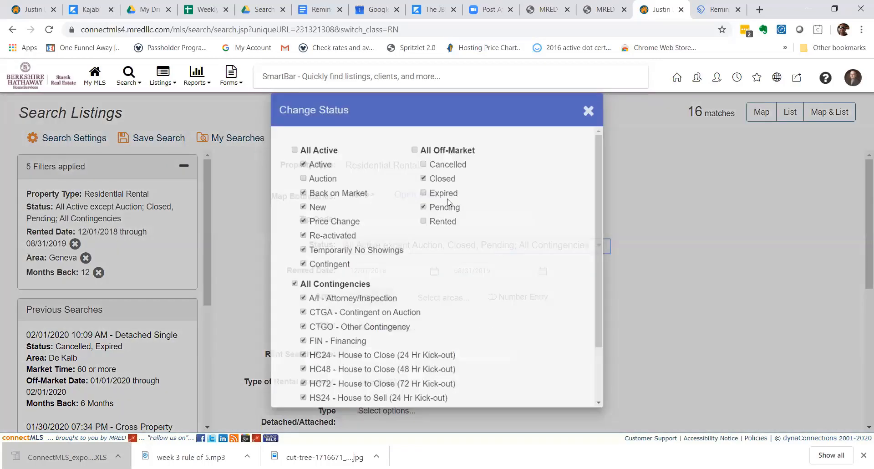
pyautogui.click(282, 141)
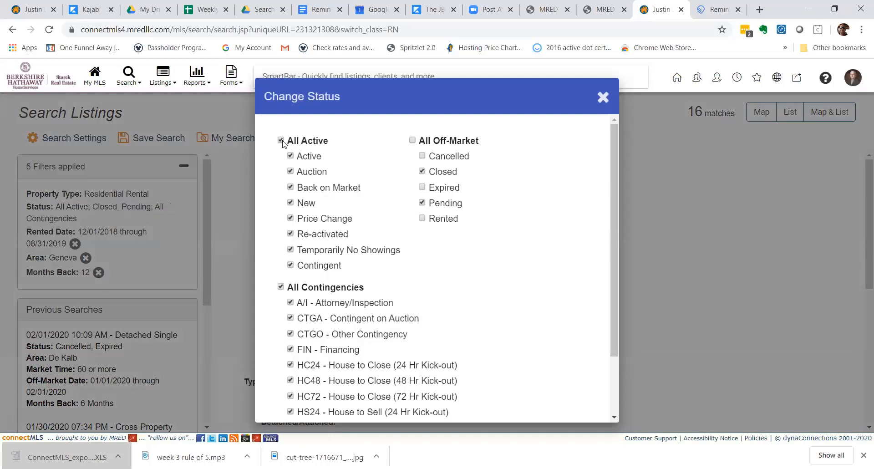
pyautogui.click(413, 140)
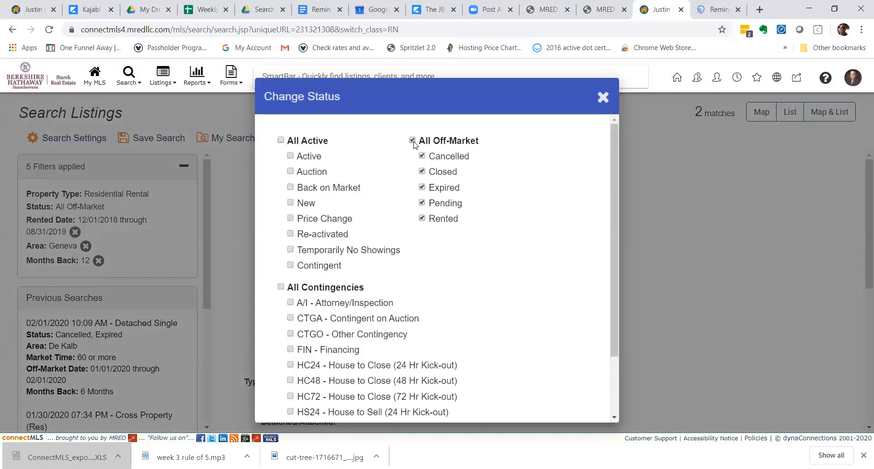
pyautogui.click(413, 141)
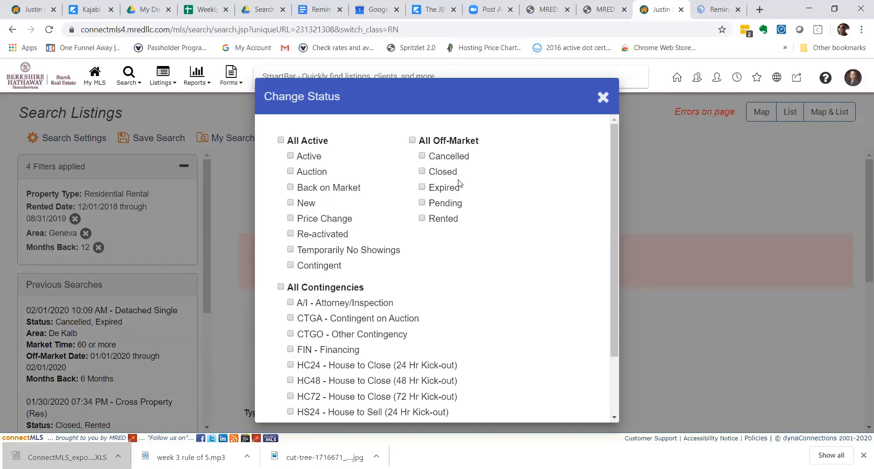
pyautogui.click(422, 218)
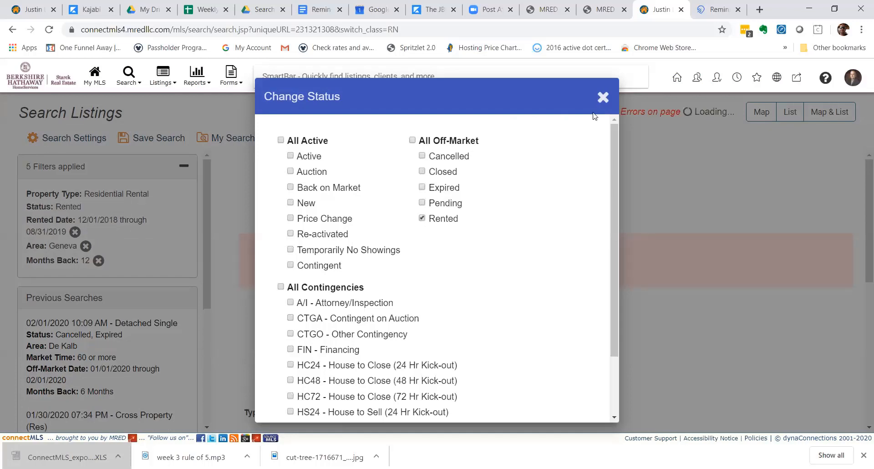
pyautogui.click(602, 97)
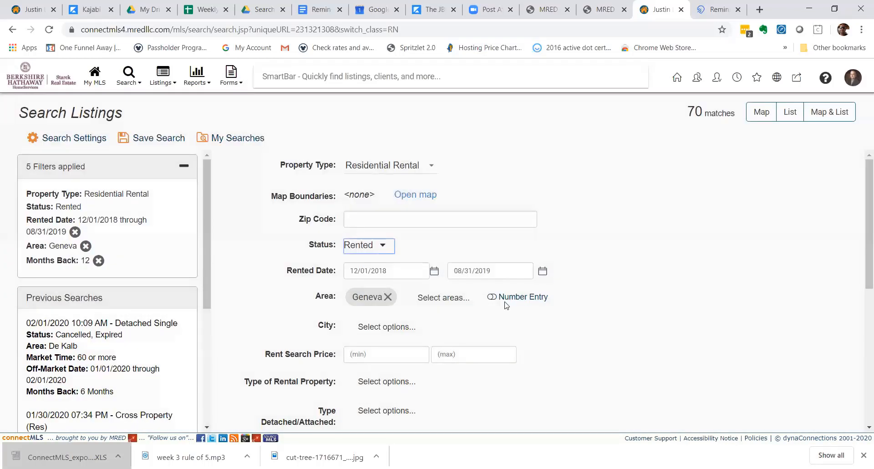
# Set Months Back to All Months, raising the rented Geneva results to 88.
pyautogui.scroll(-1, 506, 305)
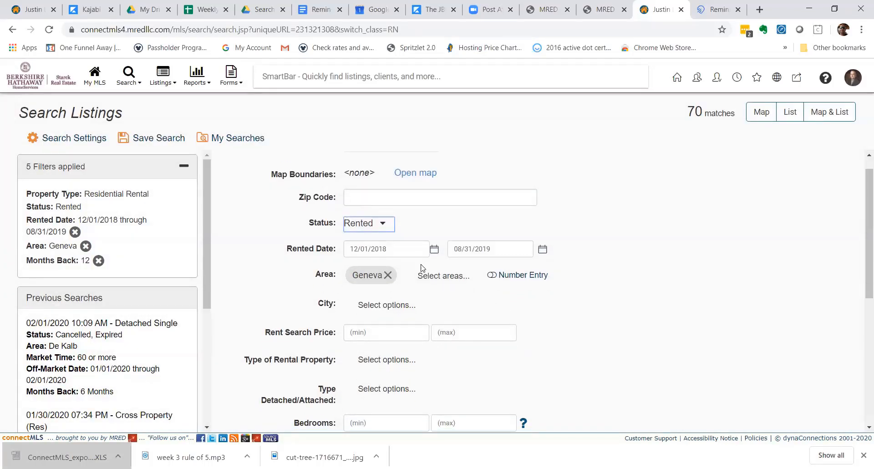
pyautogui.scroll(-4, 510, 298)
pyautogui.scroll(-2, 510, 296)
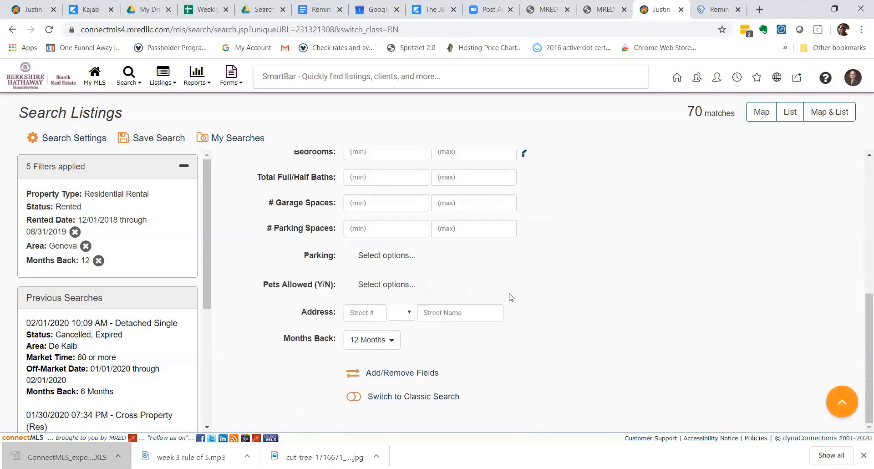
pyautogui.click(383, 341)
pyautogui.click(378, 320)
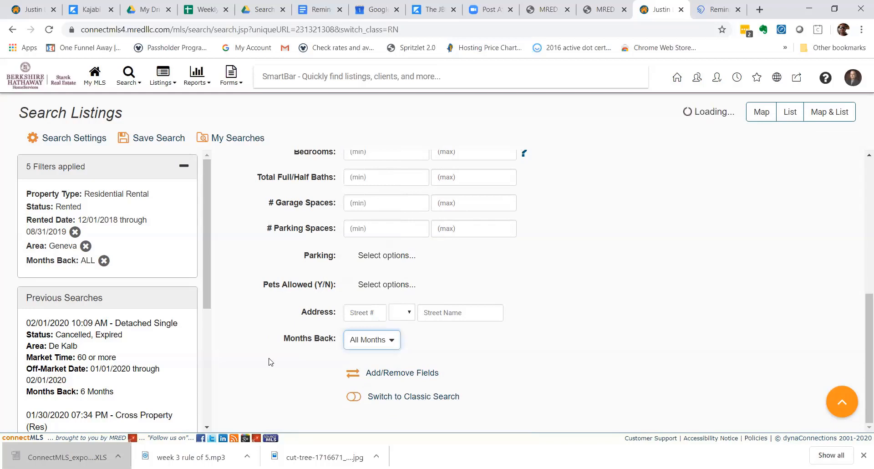
pyautogui.moveTo(282, 339); pyautogui.dragTo(337, 341)
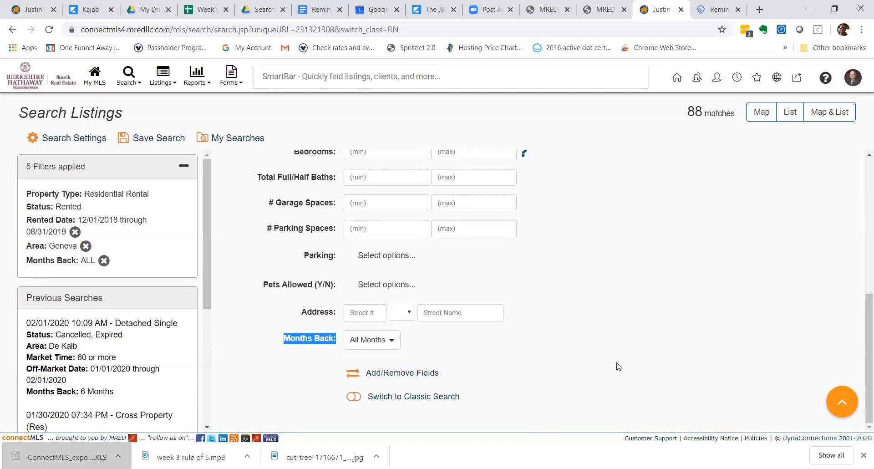
pyautogui.scroll(3, 738, 155)
pyautogui.scroll(4, 738, 155)
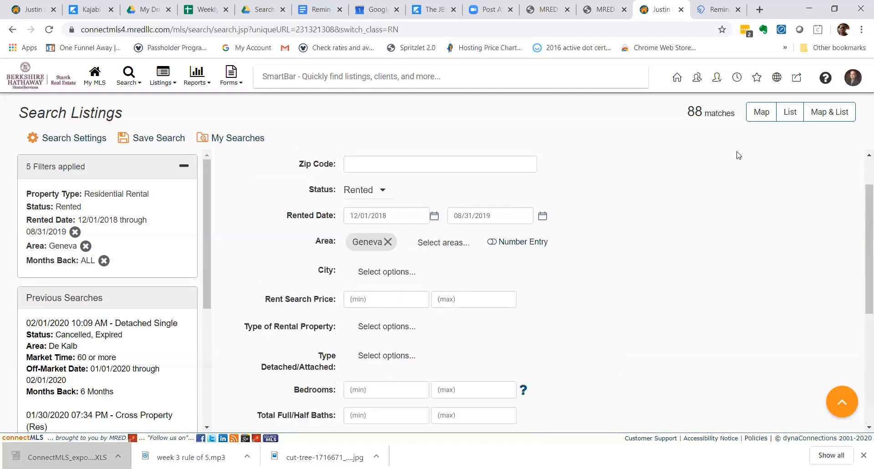
pyautogui.click(793, 112)
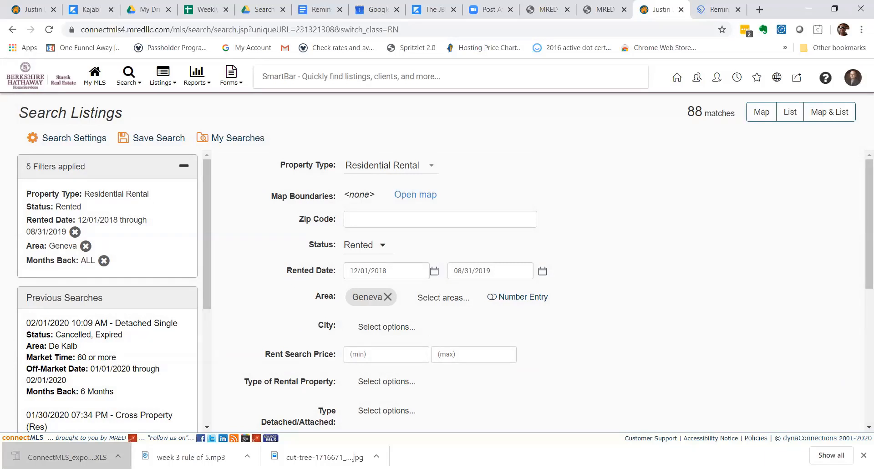
pyautogui.click(790, 113)
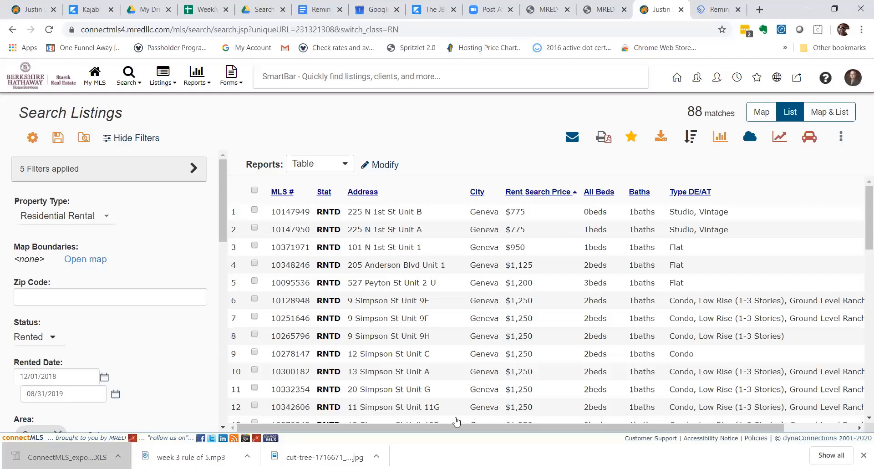
pyautogui.moveTo(459, 427); pyautogui.dragTo(553, 441)
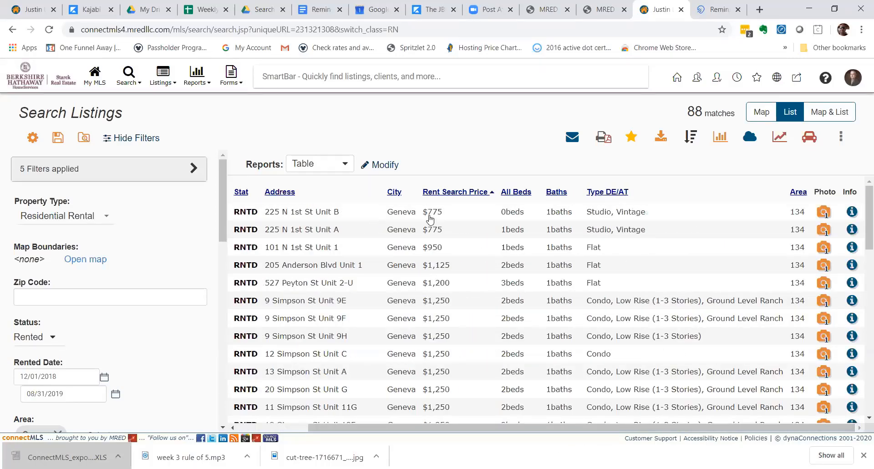
pyautogui.moveTo(444, 220); pyautogui.dragTo(421, 220)
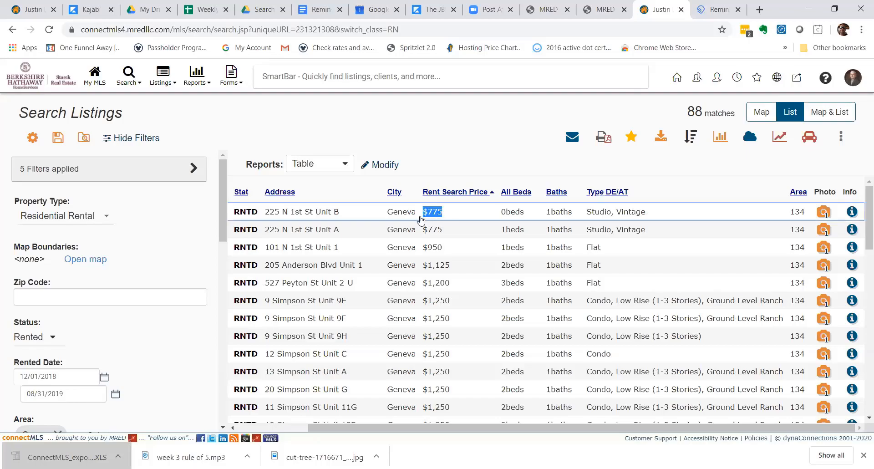
pyautogui.click(426, 221)
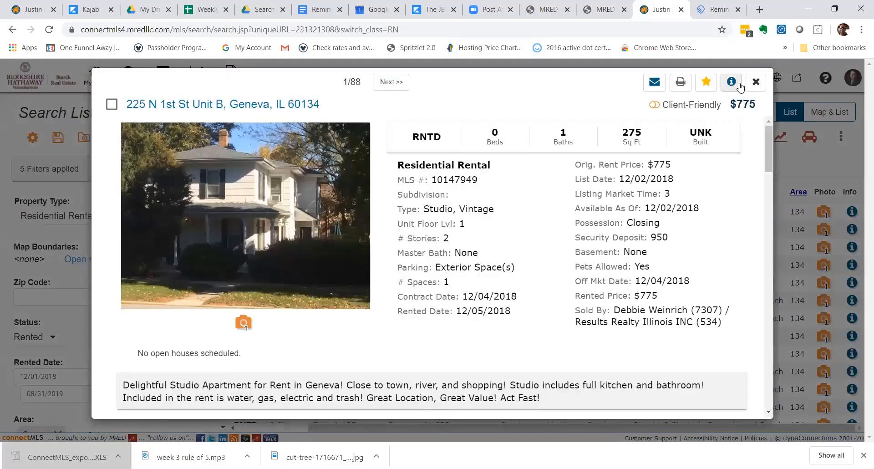
pyautogui.click(756, 82)
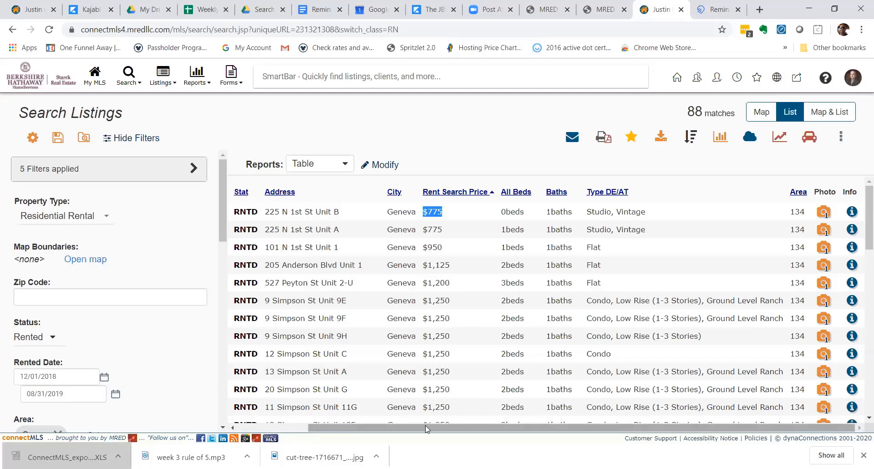
pyautogui.moveTo(425, 426); pyautogui.dragTo(302, 427)
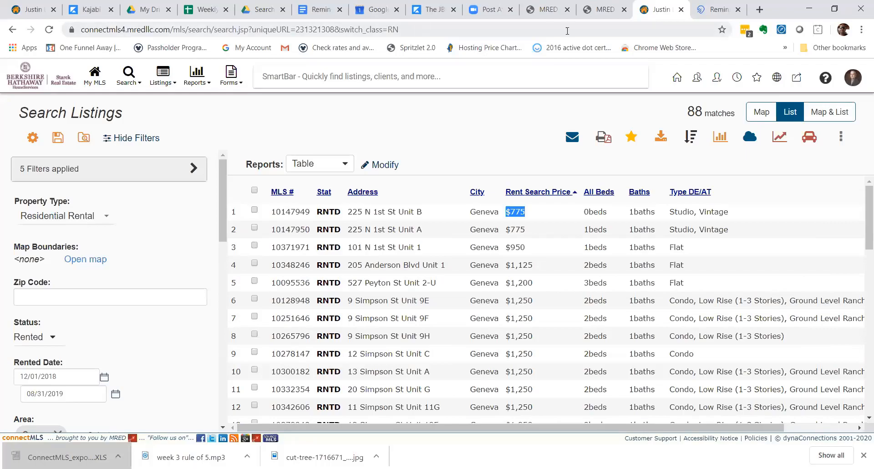
# Enter 1200 as the minimum Rent Search Price and list the 84 results.
pyautogui.click(794, 112)
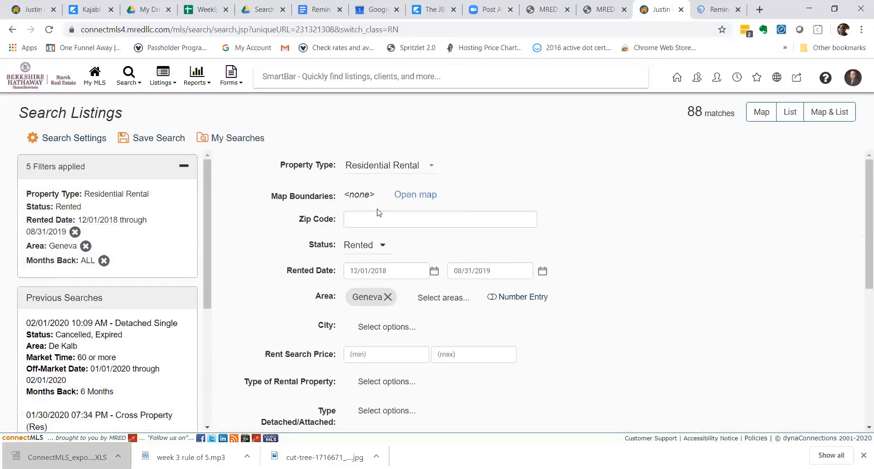
pyautogui.scroll(-1, 368, 314)
pyautogui.click(368, 315)
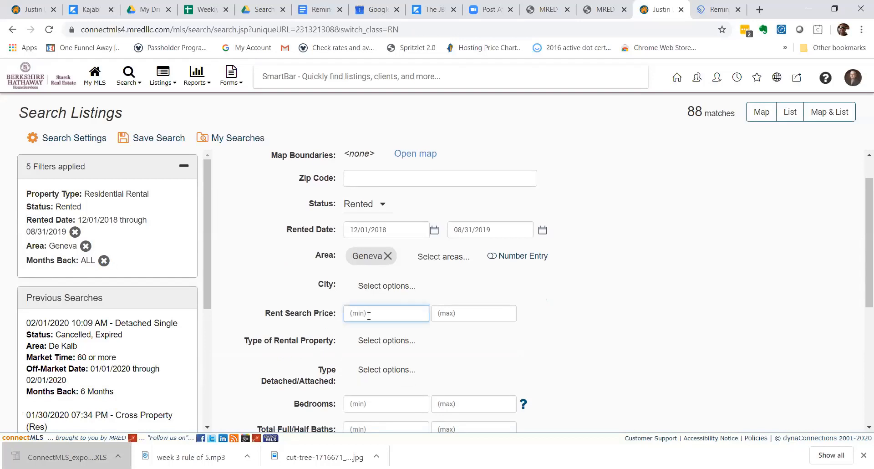
pyautogui.write('1200')
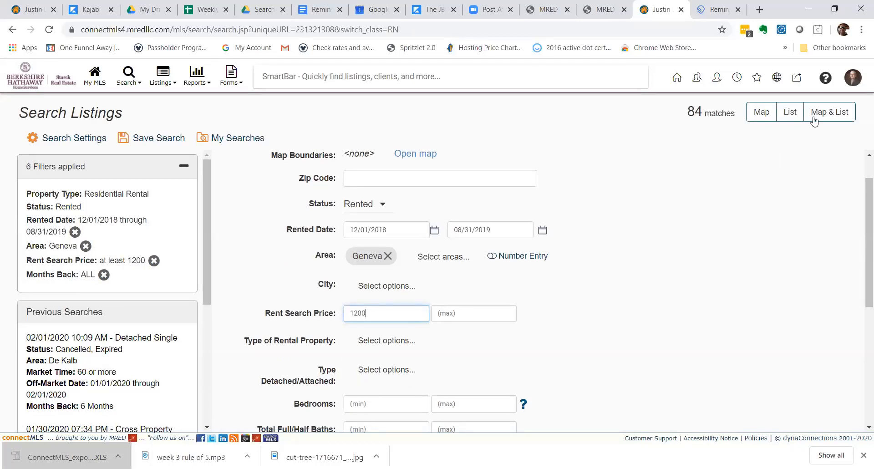
pyautogui.click(790, 113)
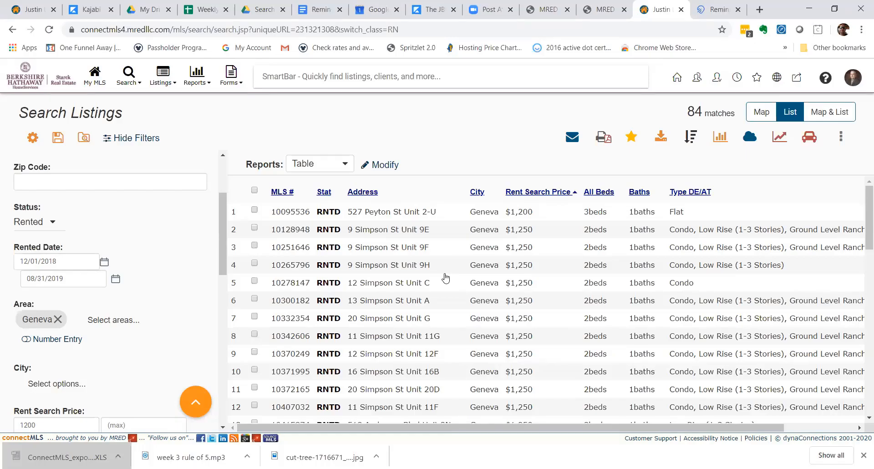
# Choose mailer from the Reports dropdown above the 84-listing results table.
pyautogui.scroll(-10, 446, 276)
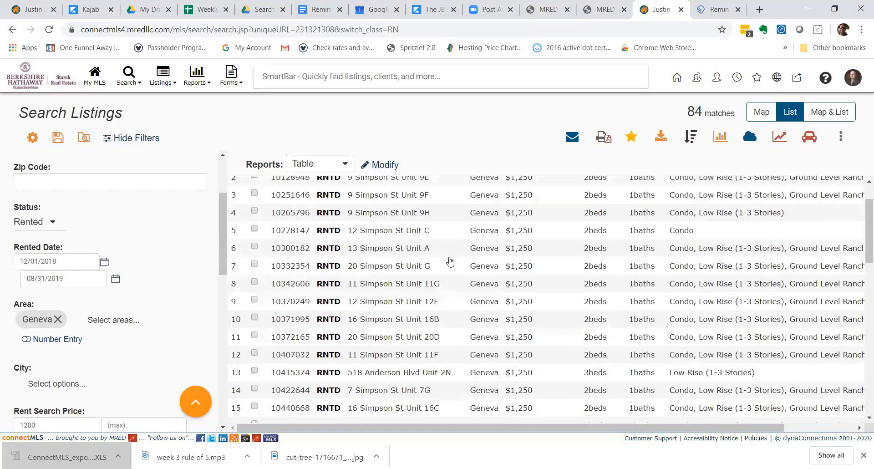
pyautogui.scroll(-18, 450, 258)
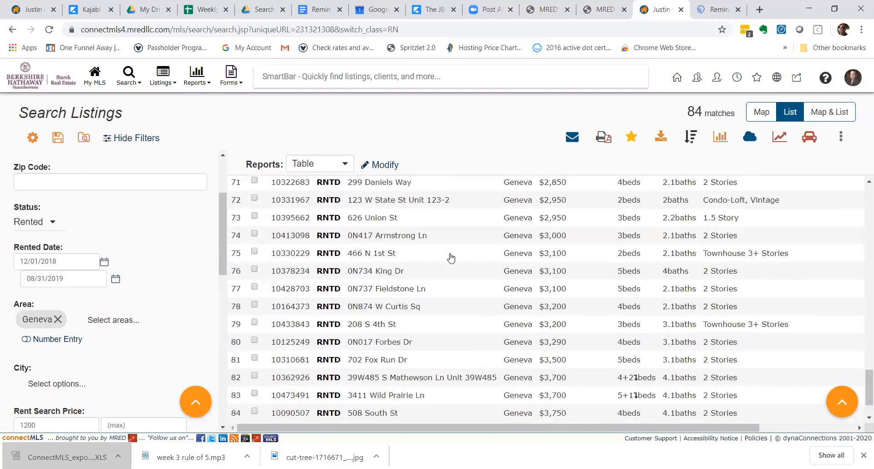
pyautogui.scroll(20, 451, 258)
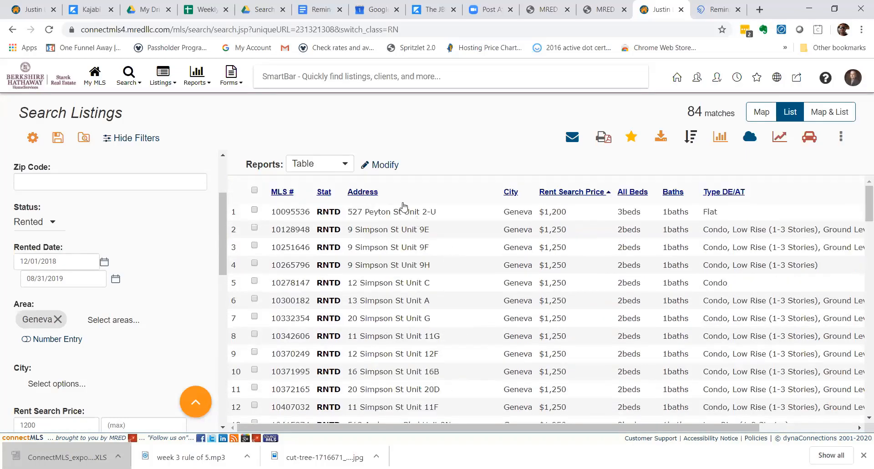
pyautogui.click(350, 166)
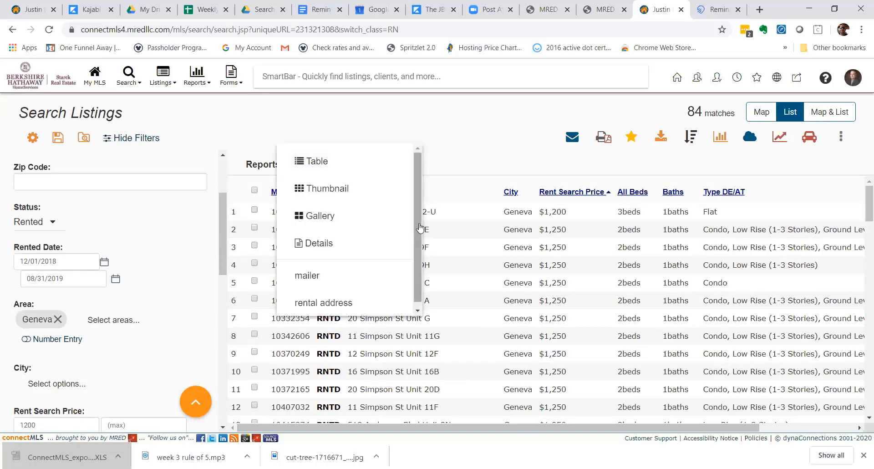
pyautogui.click(328, 279)
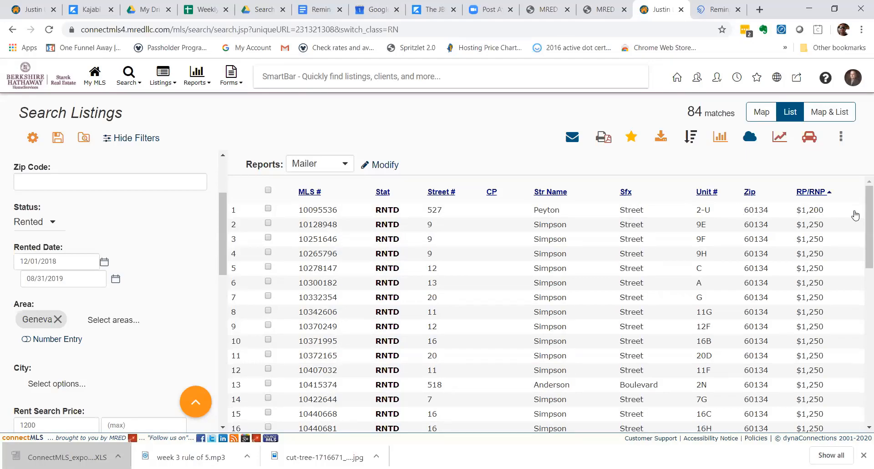
pyautogui.moveTo(866, 222)
pyautogui.mouseDown()
pyautogui.moveTo(866, 294)
pyautogui.moveTo(862, 210)
pyautogui.mouseUp()
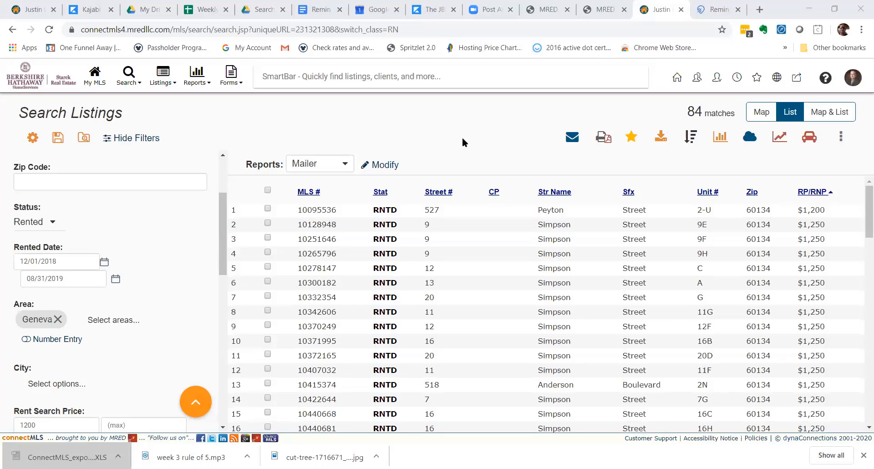
pyautogui.scroll(-15, 860, 279)
pyautogui.scroll(15, 861, 227)
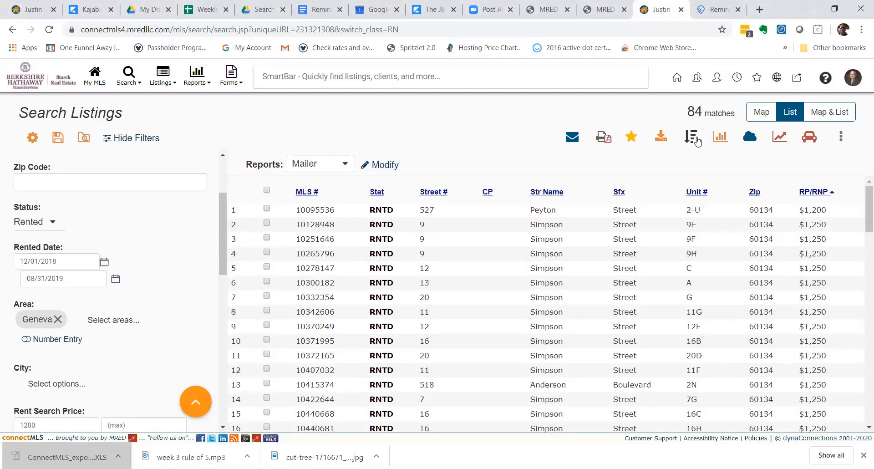
pyautogui.click(661, 138)
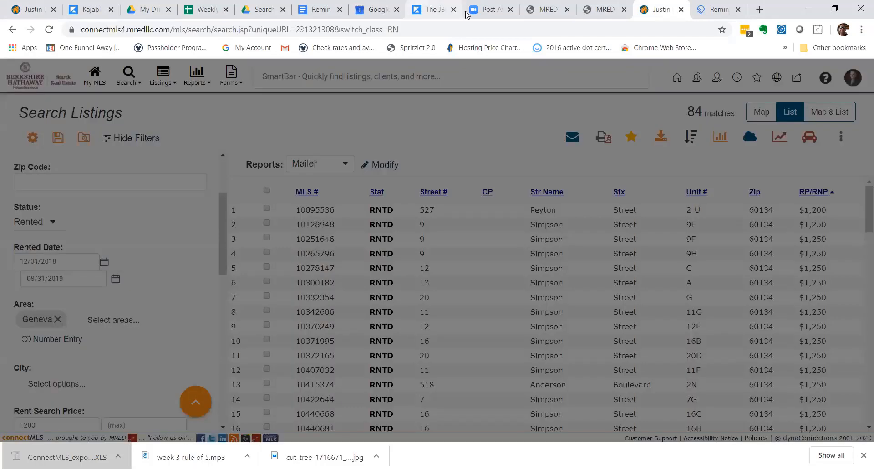
pyautogui.click(662, 94)
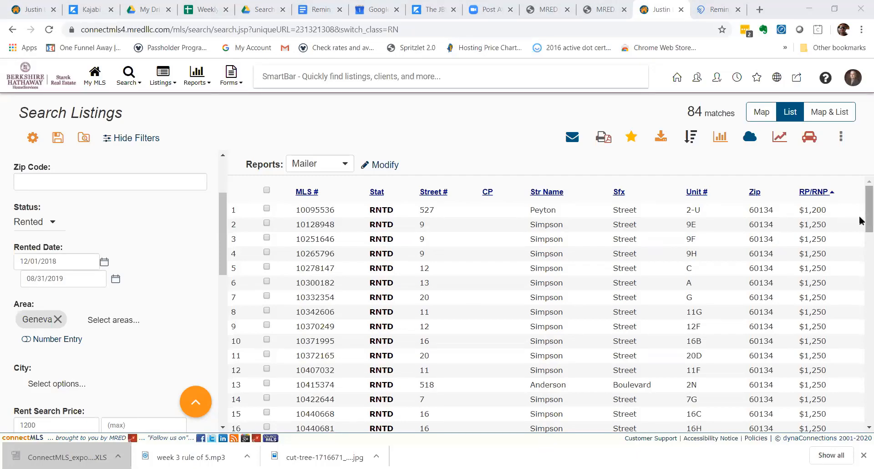
pyautogui.moveTo(862, 221); pyautogui.dragTo(847, 202)
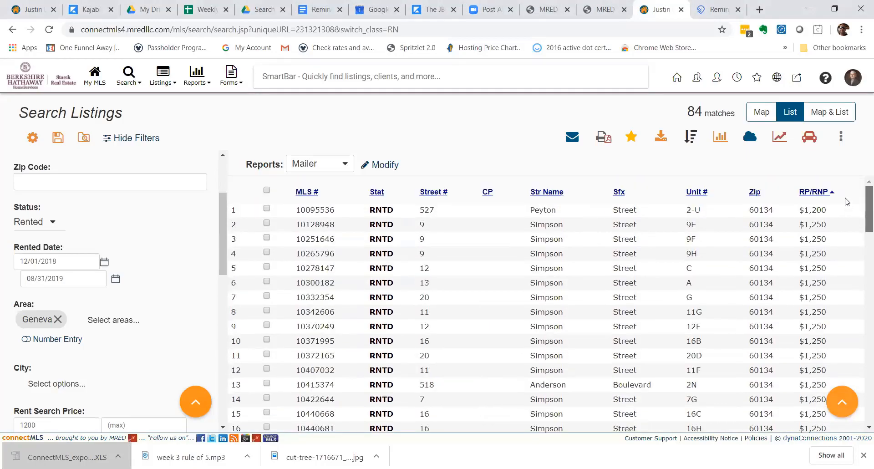